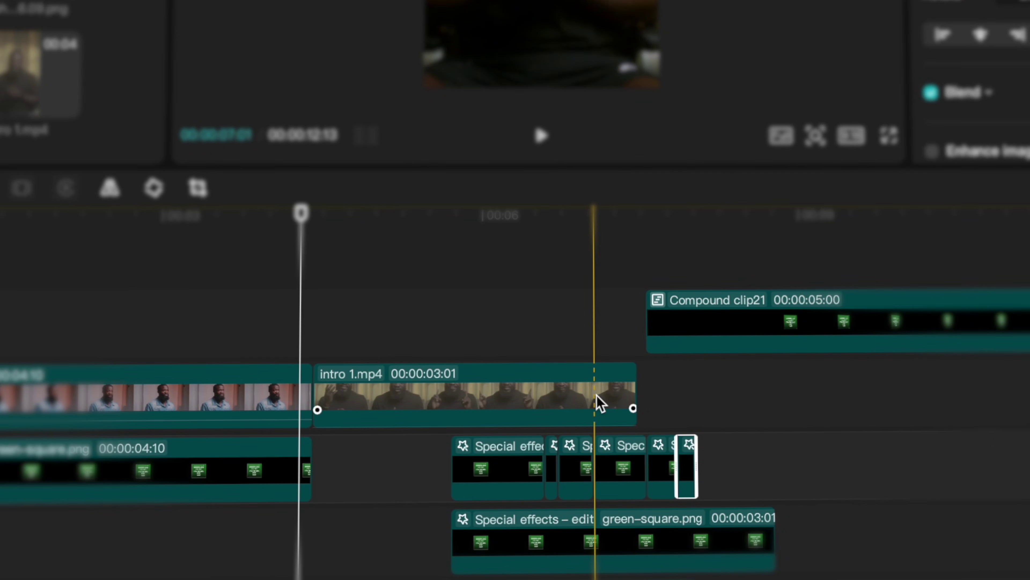
Step: Start a new project and import the screen recording .mov into the media bin
{"action": "left_click", "coordinate": [610, 397]}
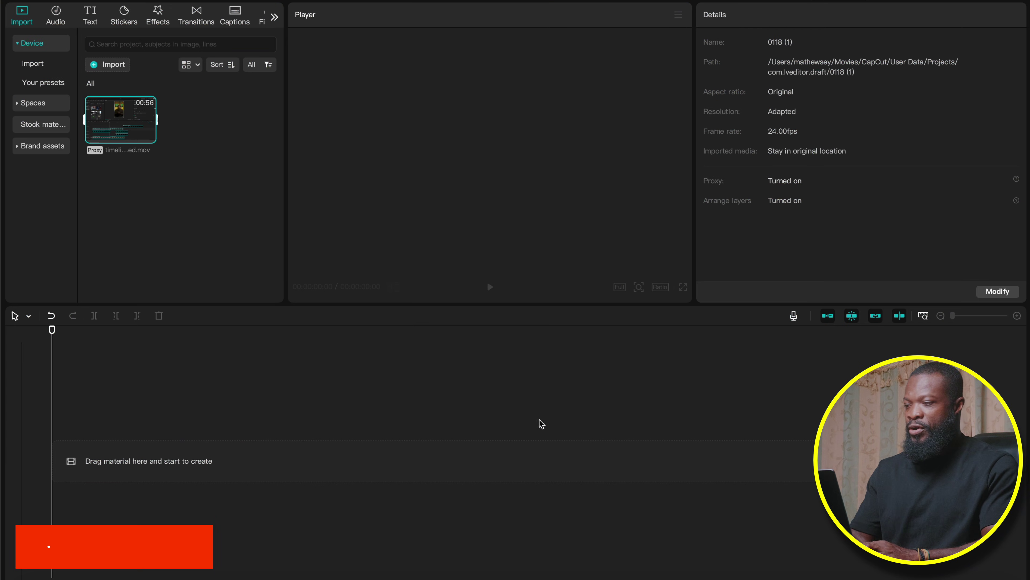
Step: Add timeline recorded.mov to the timeline and set the project ratio to 16:9
{"action": "left_click_drag", "start_coordinate": [117, 116], "coordinate": [135, 442]}
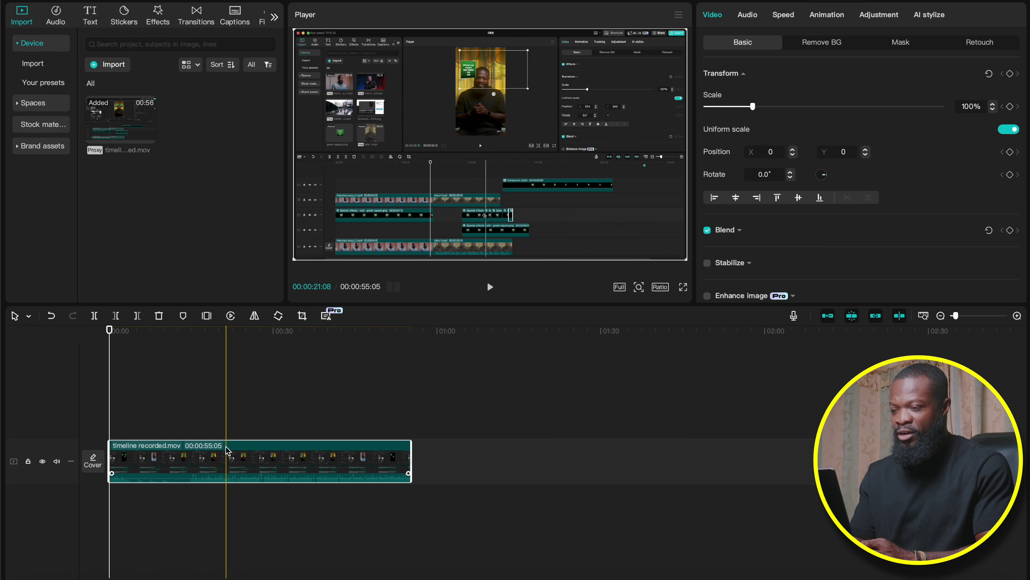
{"action": "left_click", "coordinate": [233, 455]}
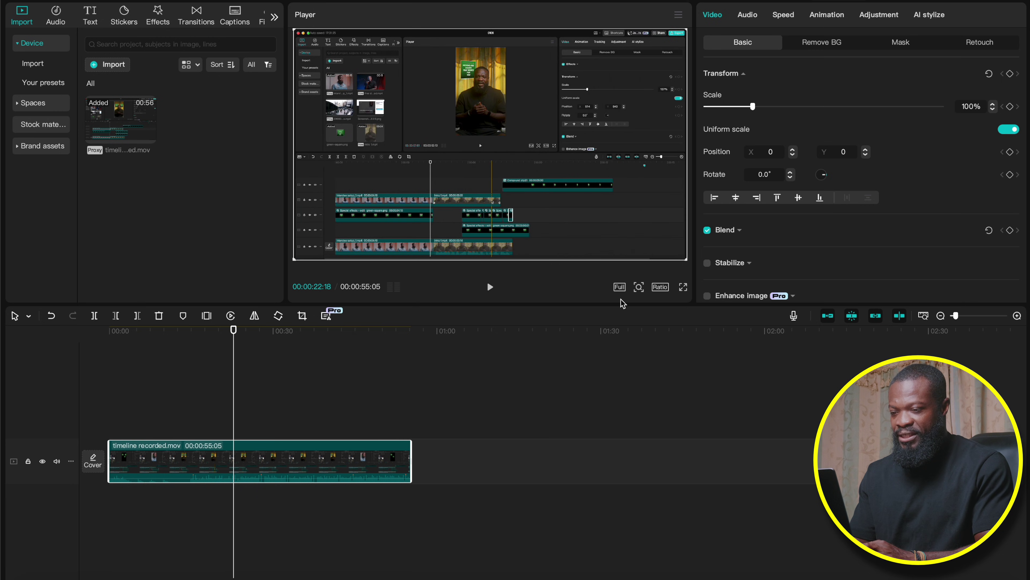
{"action": "left_click", "coordinate": [658, 287]}
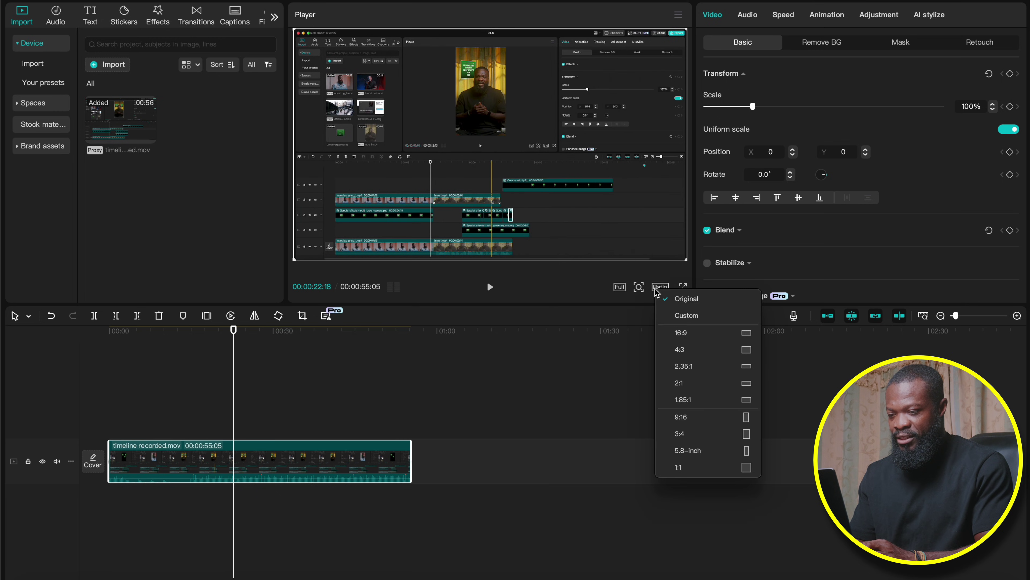
{"action": "left_click", "coordinate": [686, 333]}
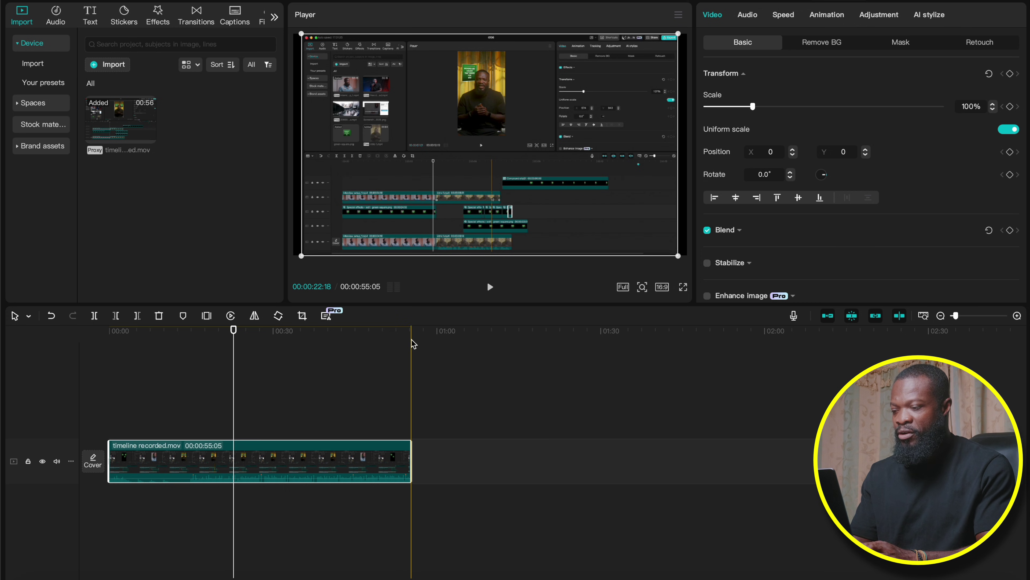
Step: Scale the recording clip up to 105%
{"action": "left_click", "coordinate": [214, 424]}
{"action": "scroll", "coordinate": [396, 460], "scroll_direction": "up", "scroll_amount": 3}
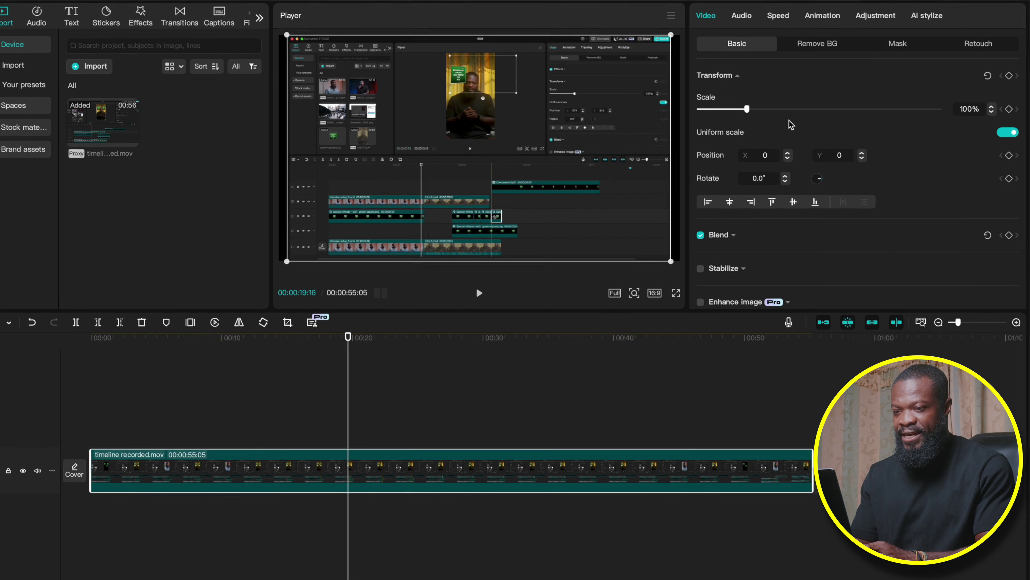
{"action": "left_click_drag", "start_coordinate": [747, 109], "coordinate": [748, 108]}
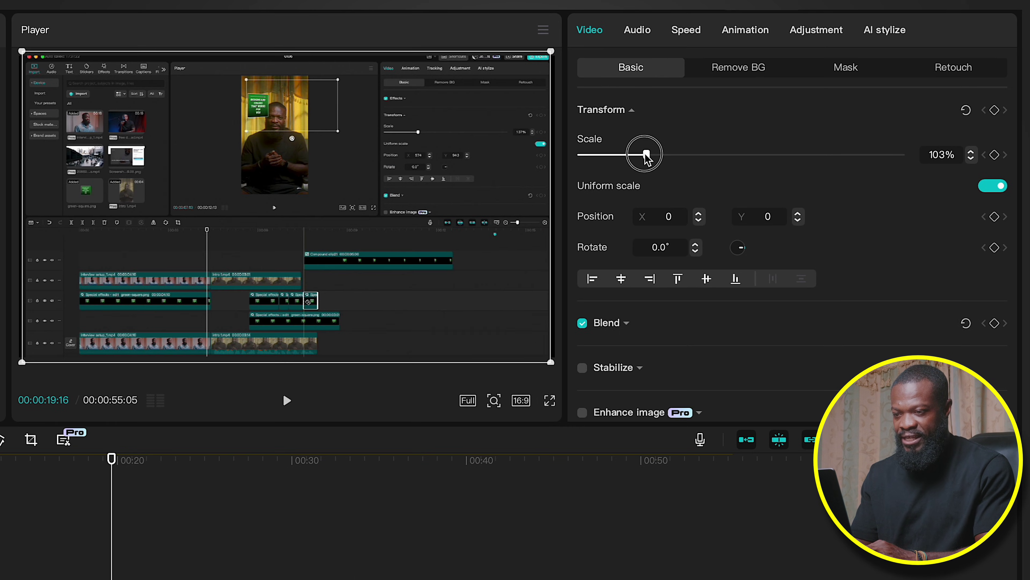
{"action": "left_click_drag", "start_coordinate": [646, 156], "coordinate": [648, 155]}
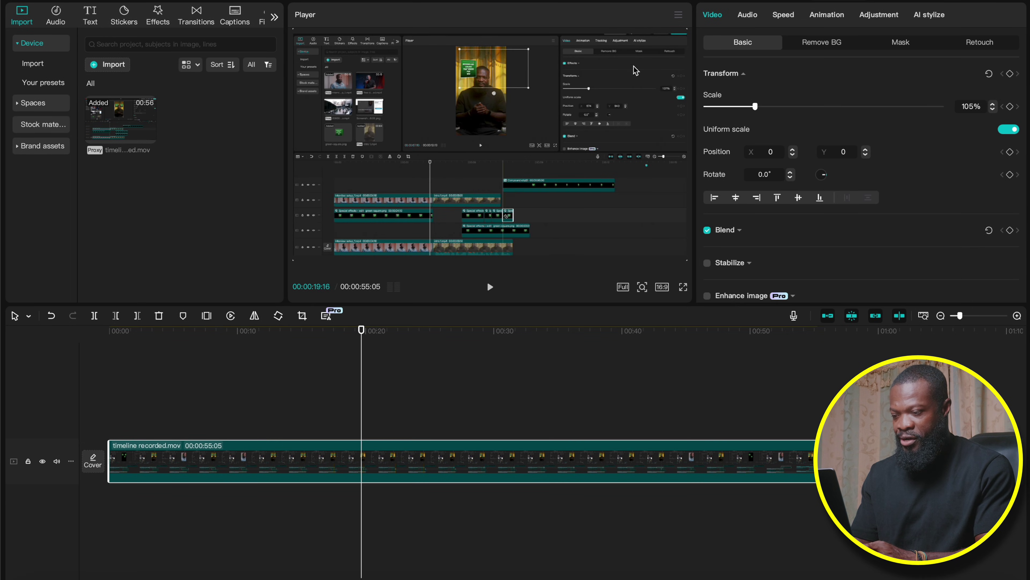
{"action": "left_click", "coordinate": [261, 406]}
Step: Apply the Player 3 video effect from Favorites above the recording
{"action": "left_click", "coordinate": [265, 451]}
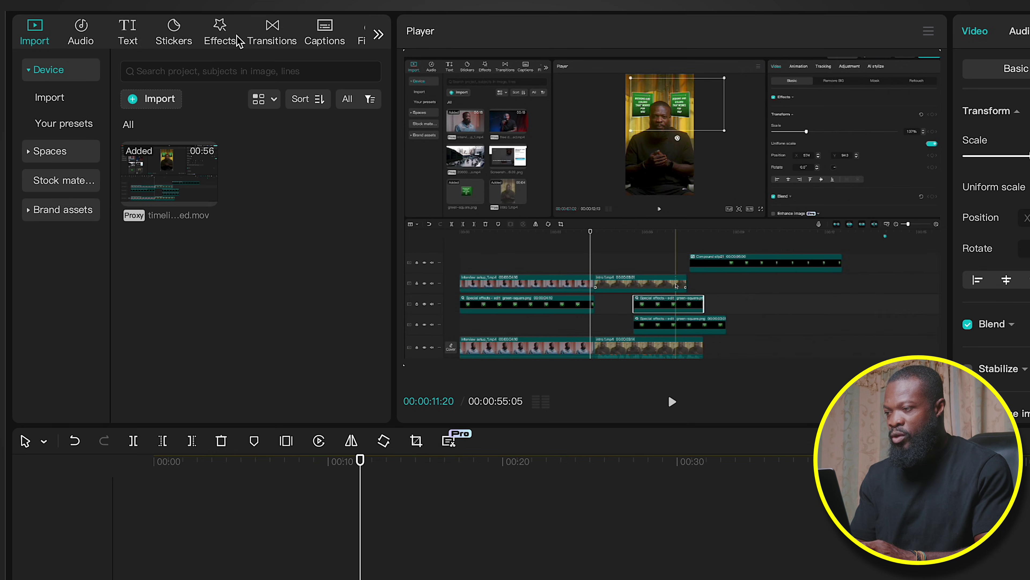
{"action": "left_click", "coordinate": [228, 42]}
{"action": "left_click", "coordinate": [33, 80]}
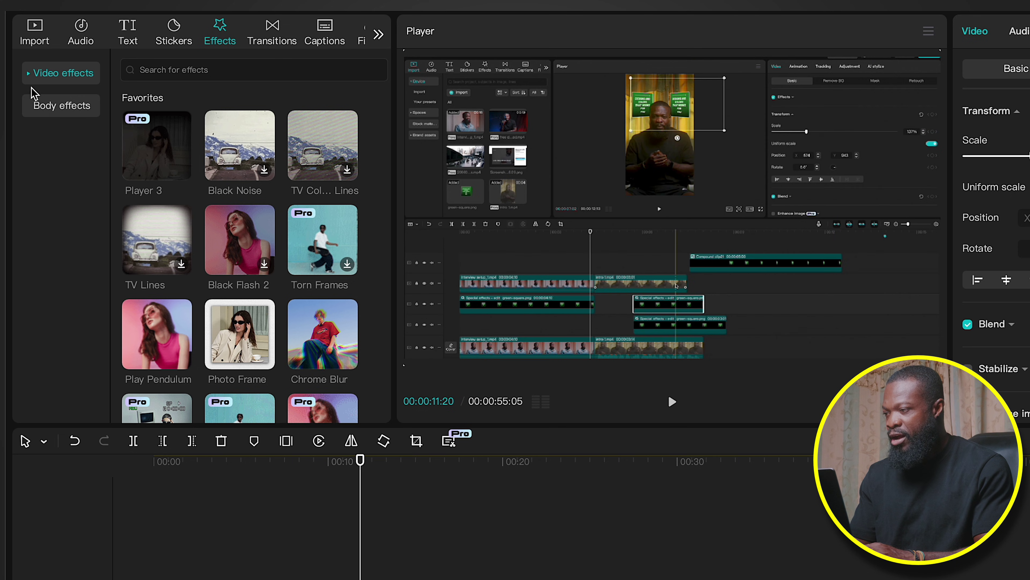
{"action": "left_click", "coordinate": [34, 81]}
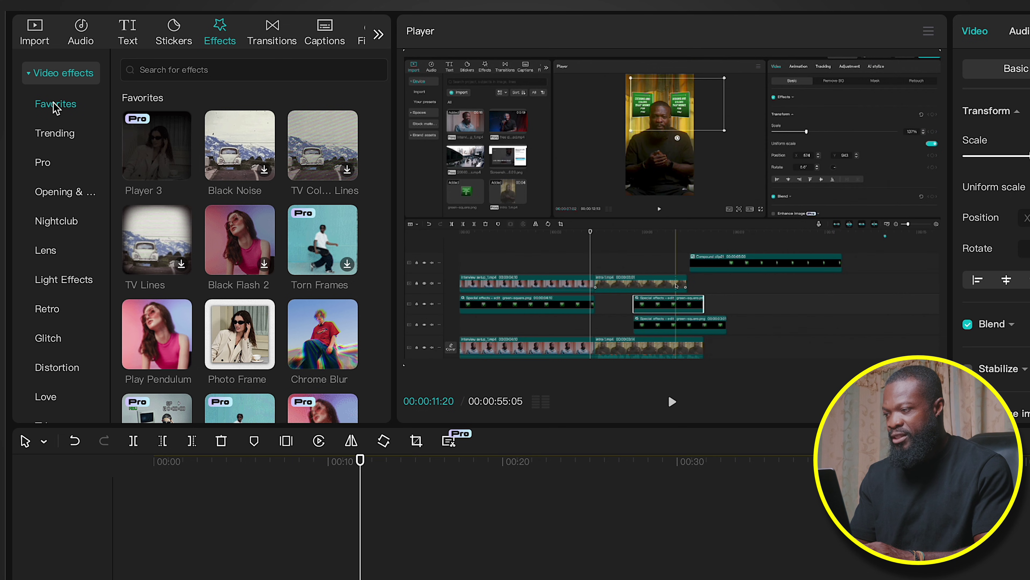
{"action": "left_click_drag", "start_coordinate": [150, 140], "coordinate": [149, 564]}
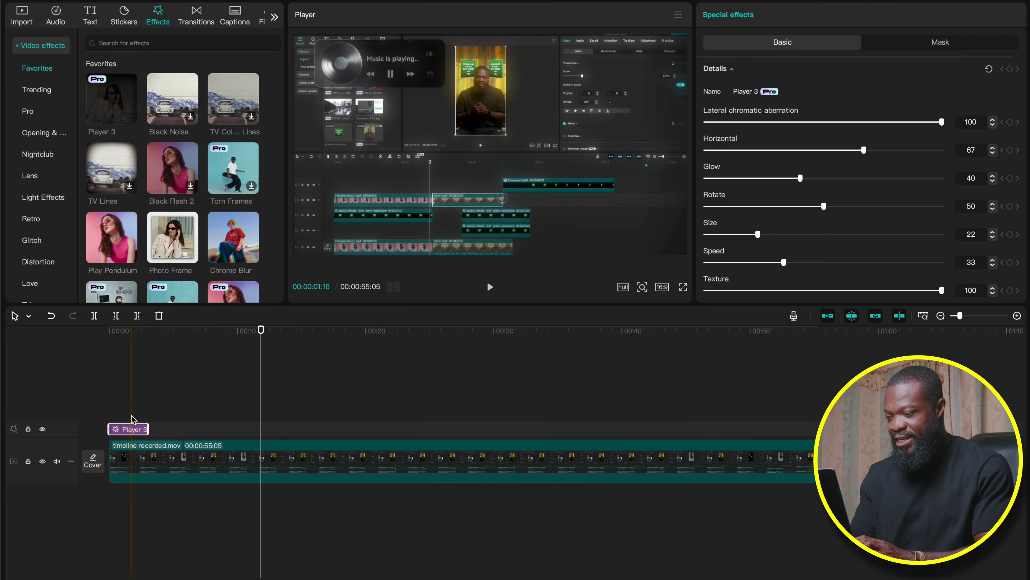
Step: Trim the recording to 00:39:20 and make the Player 3 effect end with it
{"action": "left_click_drag", "start_coordinate": [147, 430], "coordinate": [814, 393]}
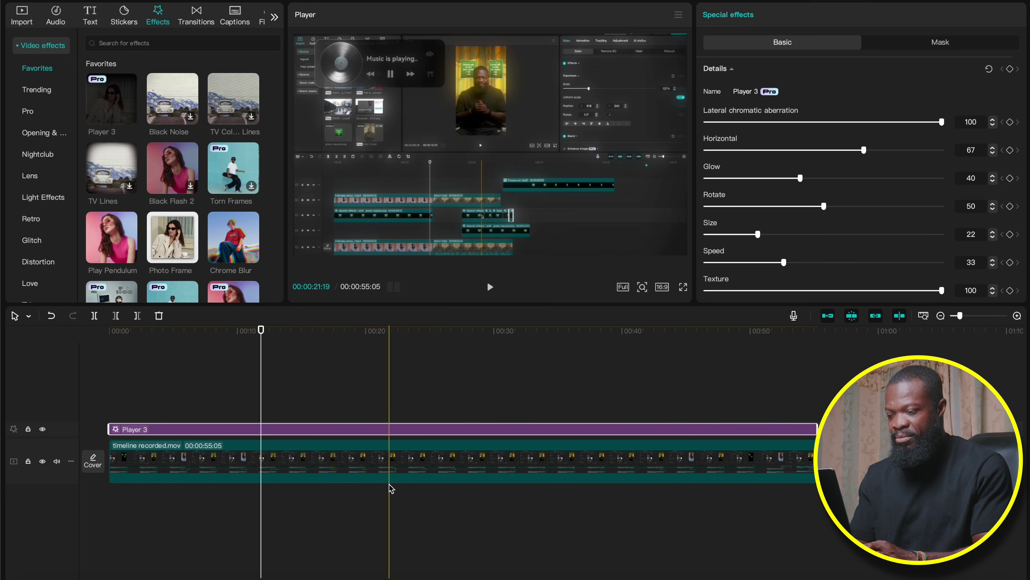
{"action": "left_click", "coordinate": [323, 396]}
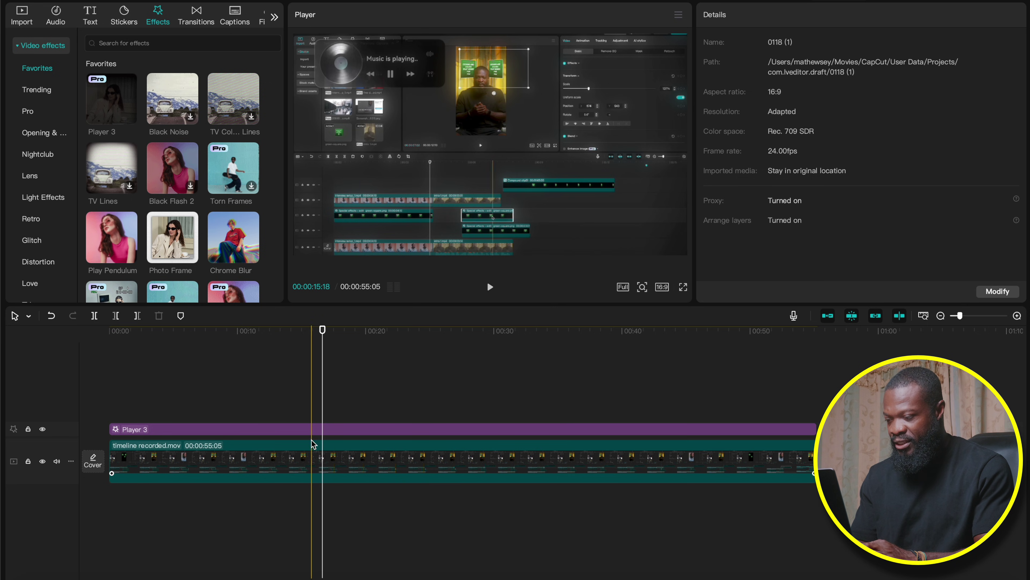
{"action": "left_click_drag", "start_coordinate": [111, 461], "coordinate": [315, 462]}
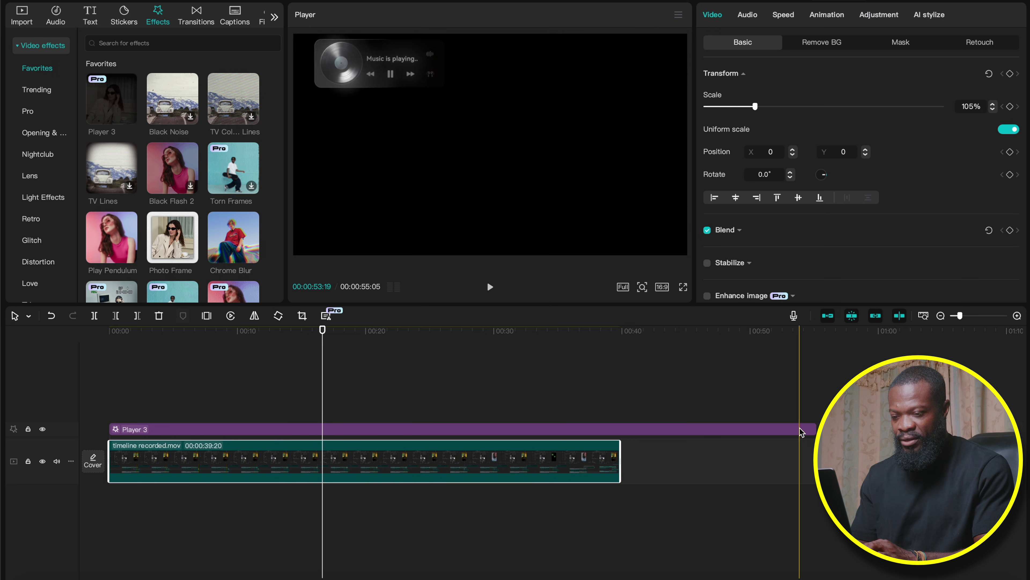
{"action": "left_click", "coordinate": [813, 429]}
{"action": "left_click_drag", "start_coordinate": [810, 429], "coordinate": [620, 429]}
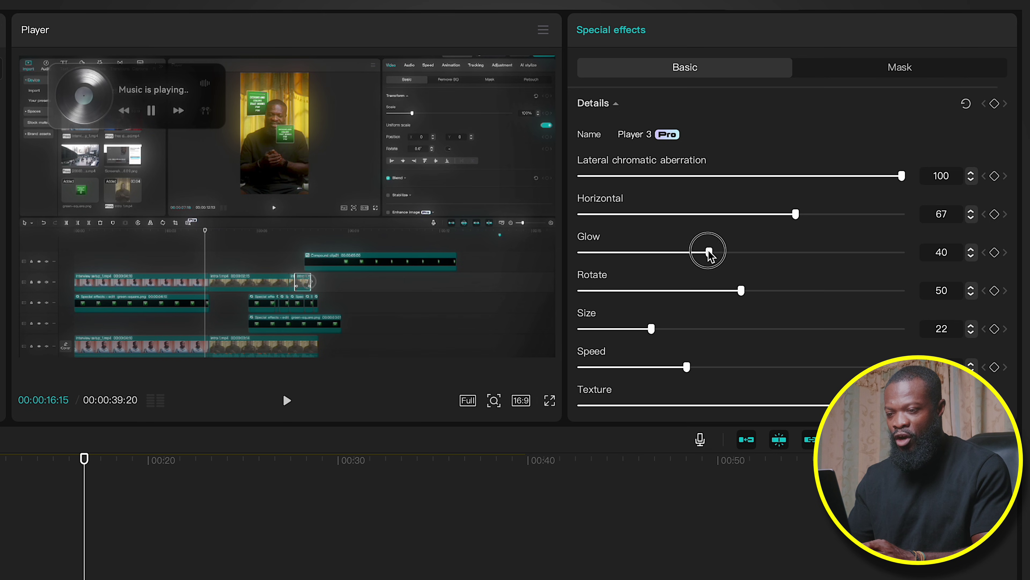
Step: Set Player 3's Glow and Texture to 0 in Special effects Basic, leaving other parameters alone
{"action": "left_click_drag", "start_coordinate": [709, 254], "coordinate": [611, 258]}
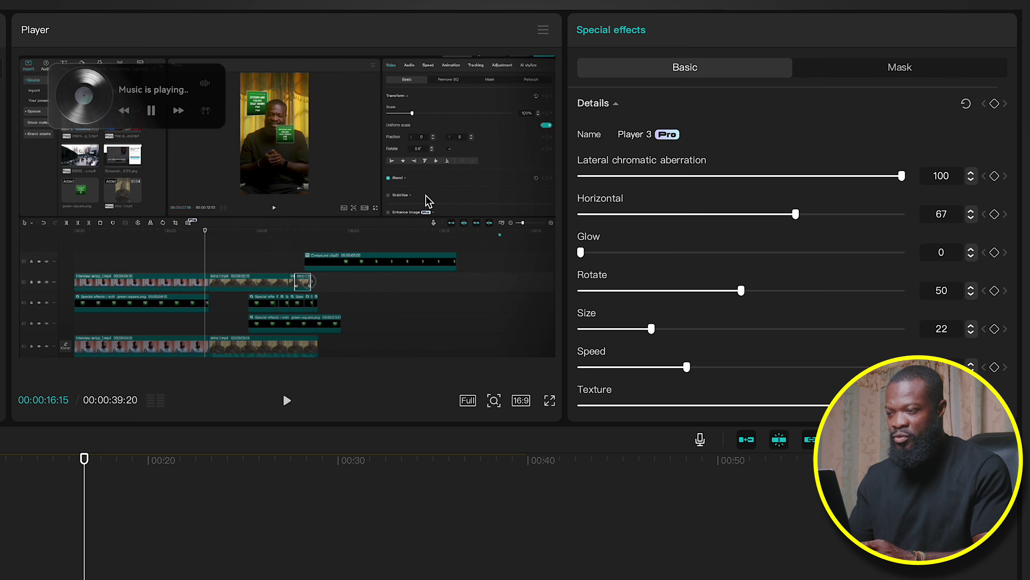
{"action": "scroll", "coordinate": [764, 270], "scroll_direction": "down", "scroll_amount": 1}
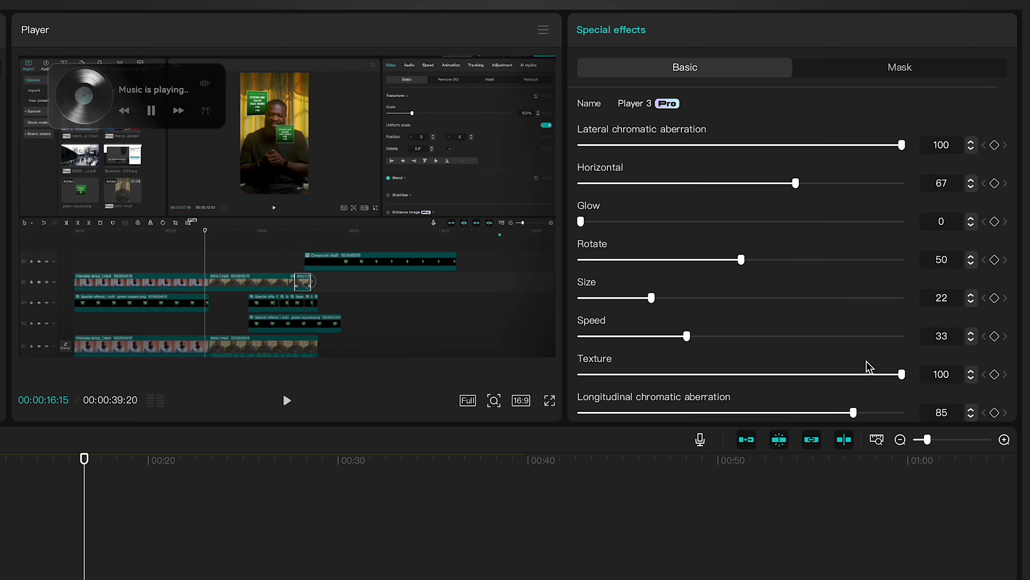
{"action": "left_click_drag", "start_coordinate": [900, 375], "coordinate": [688, 374]}
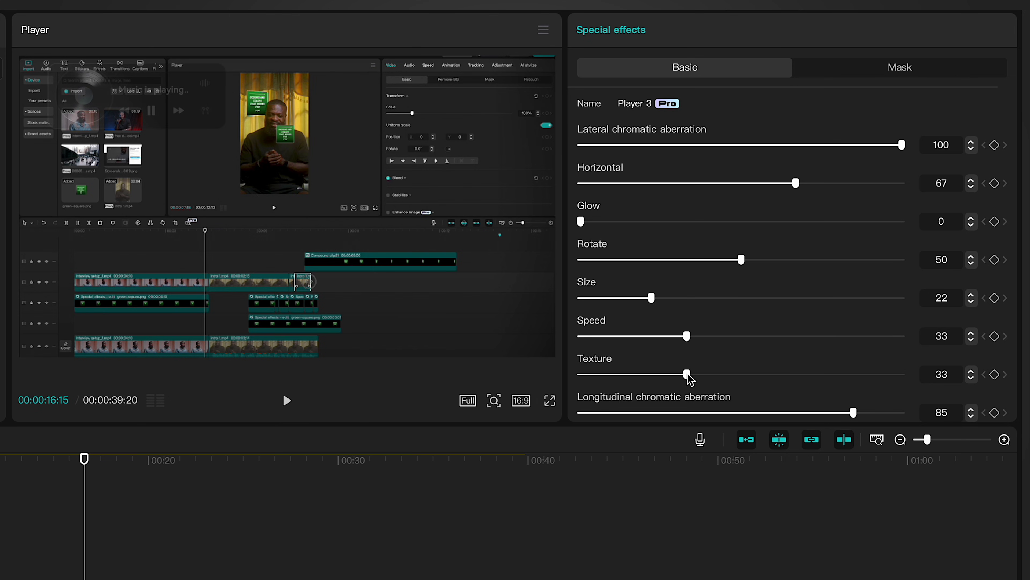
{"action": "left_click_drag", "start_coordinate": [687, 374], "coordinate": [459, 365]}
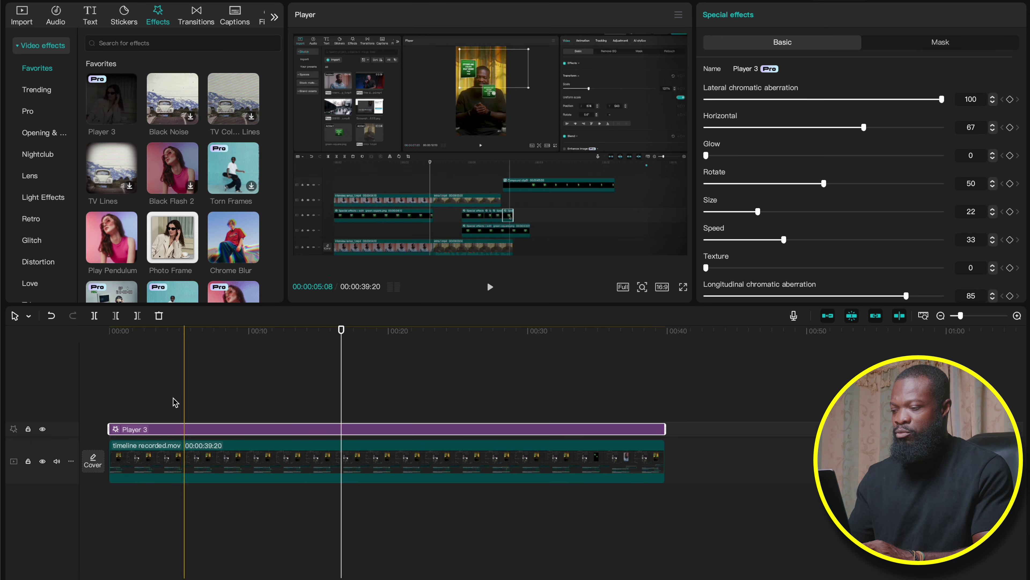
Step: Preview the edit from the start, then select the Player 3 effect at about 1 second
{"action": "left_click", "coordinate": [111, 398]}
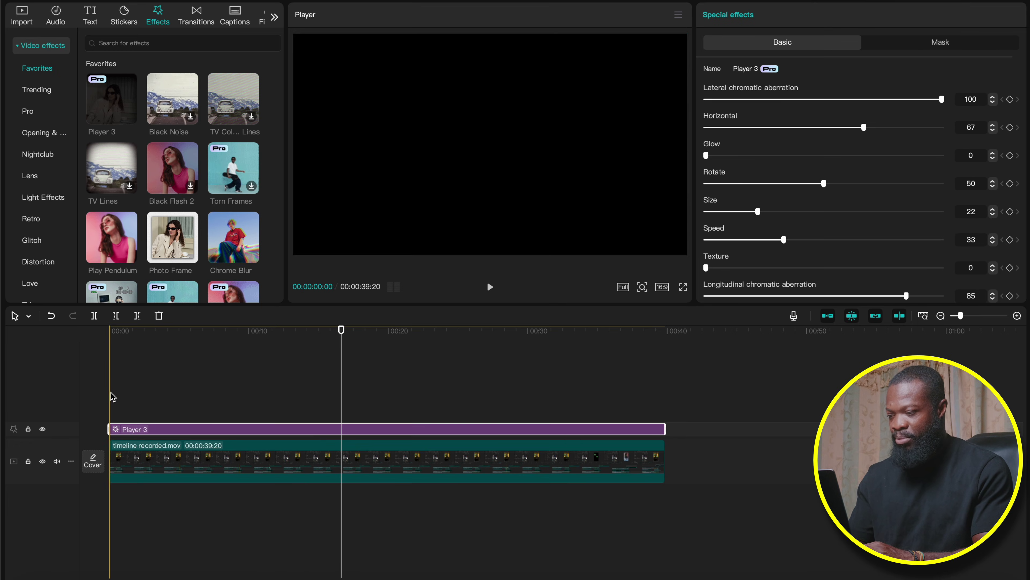
{"action": "key", "text": "space"}
{"action": "left_click", "coordinate": [110, 398]}
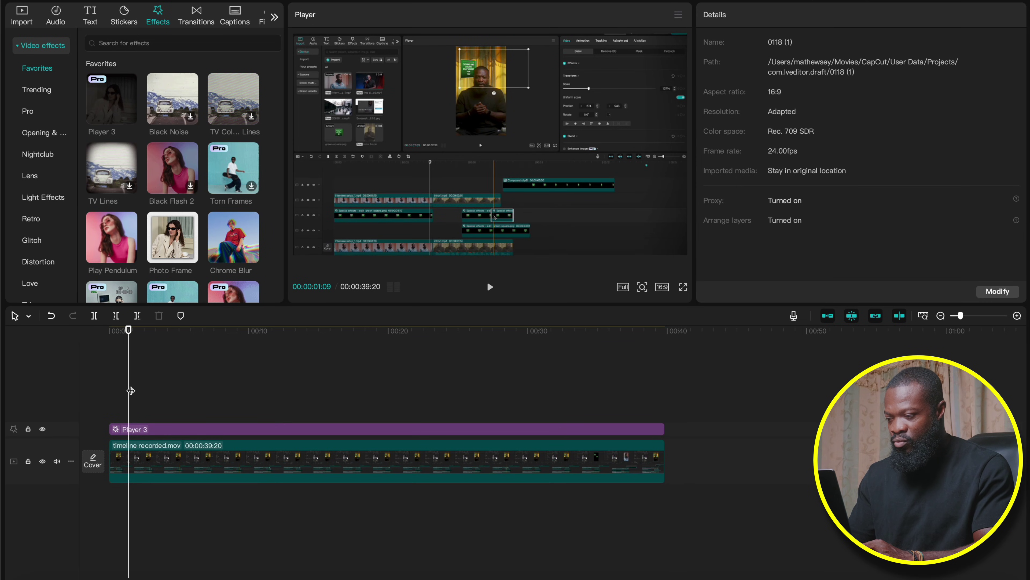
{"action": "left_click", "coordinate": [131, 390]}
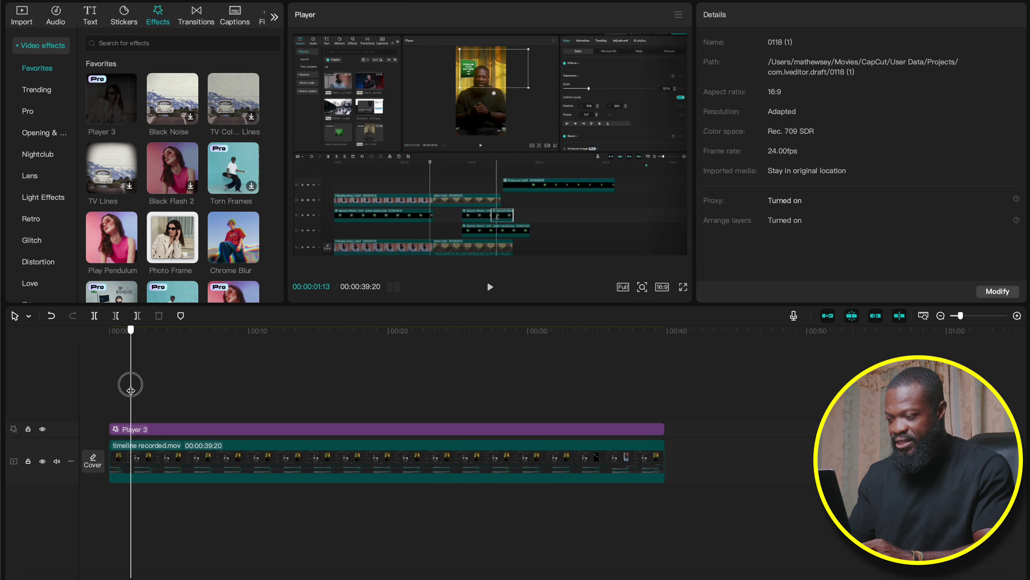
{"action": "left_click", "coordinate": [132, 430]}
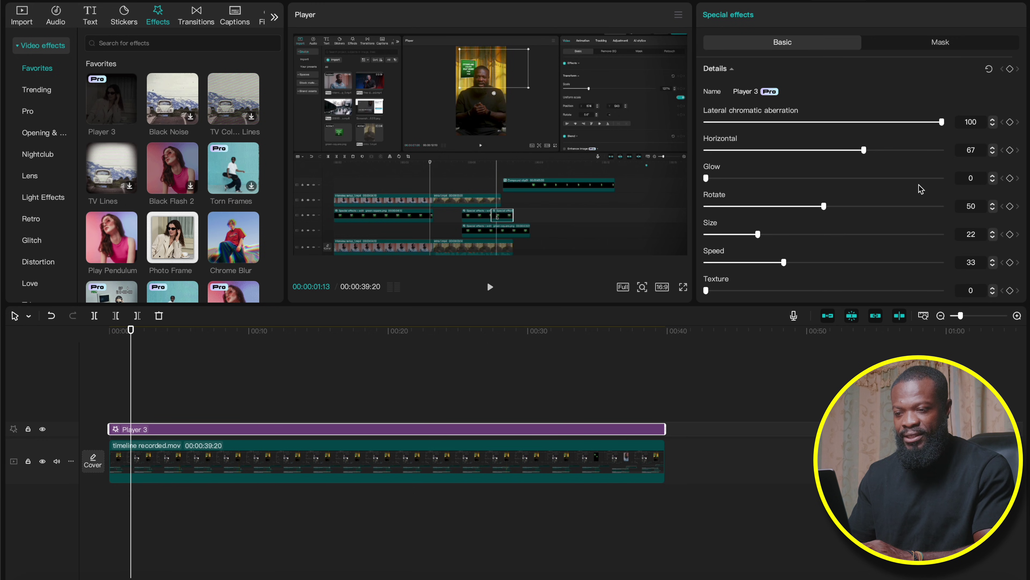
Step: Add opening keyframes on Player 3's Size and Vertical parameters
{"action": "scroll", "coordinate": [1013, 236], "scroll_direction": "down", "scroll_amount": 1}
{"action": "left_click", "coordinate": [1011, 208]}
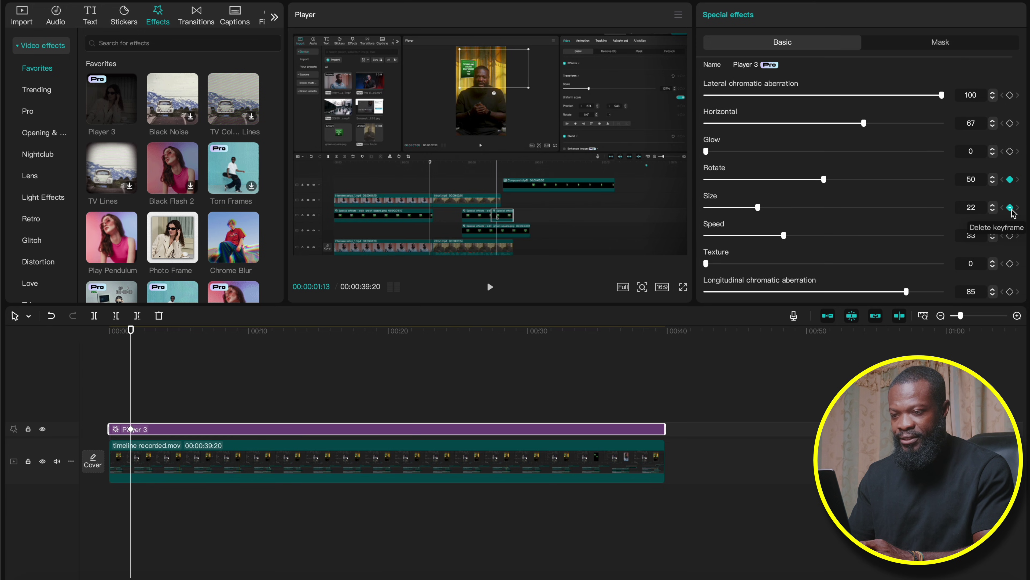
{"action": "scroll", "coordinate": [1012, 183], "scroll_direction": "down", "scroll_amount": 2}
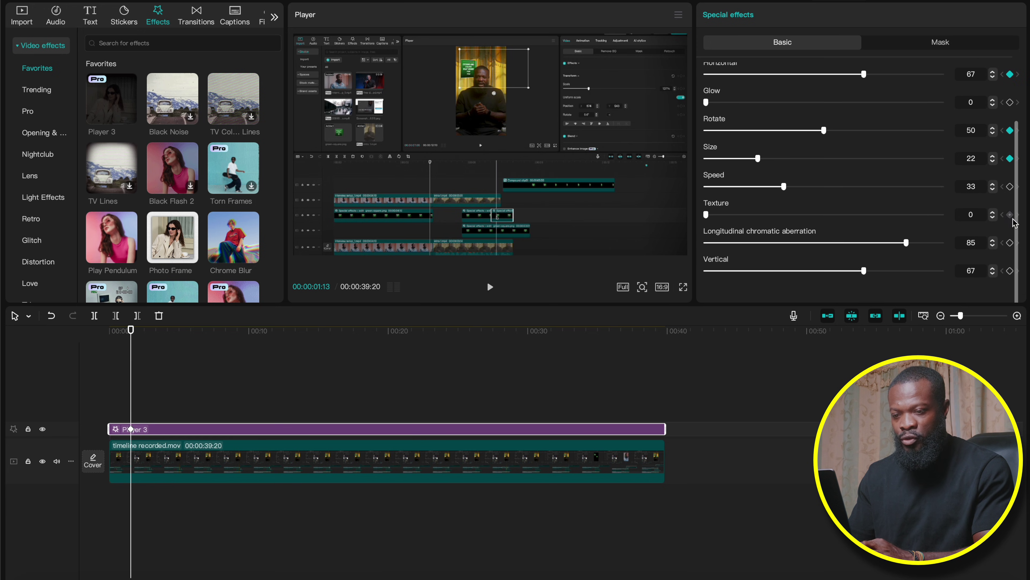
{"action": "left_click", "coordinate": [1011, 271]}
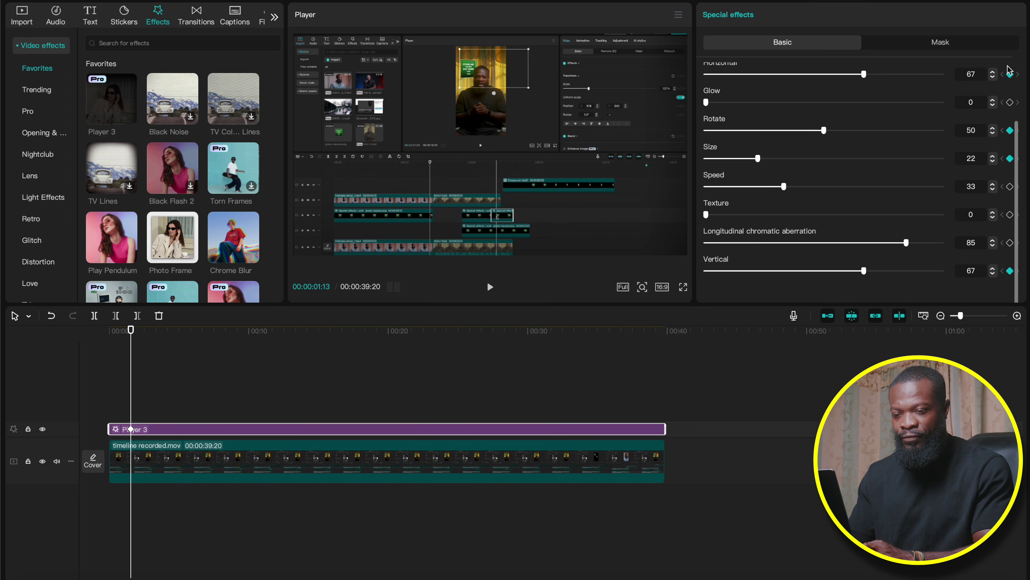
{"action": "scroll", "coordinate": [991, 105], "scroll_direction": "up", "scroll_amount": 3}
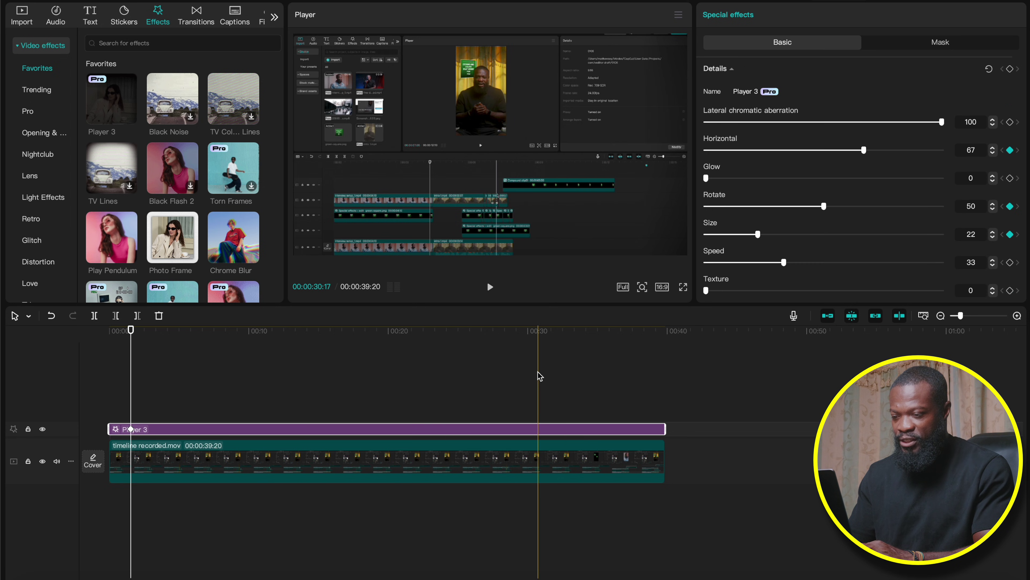
{"action": "left_click", "coordinate": [655, 332]}
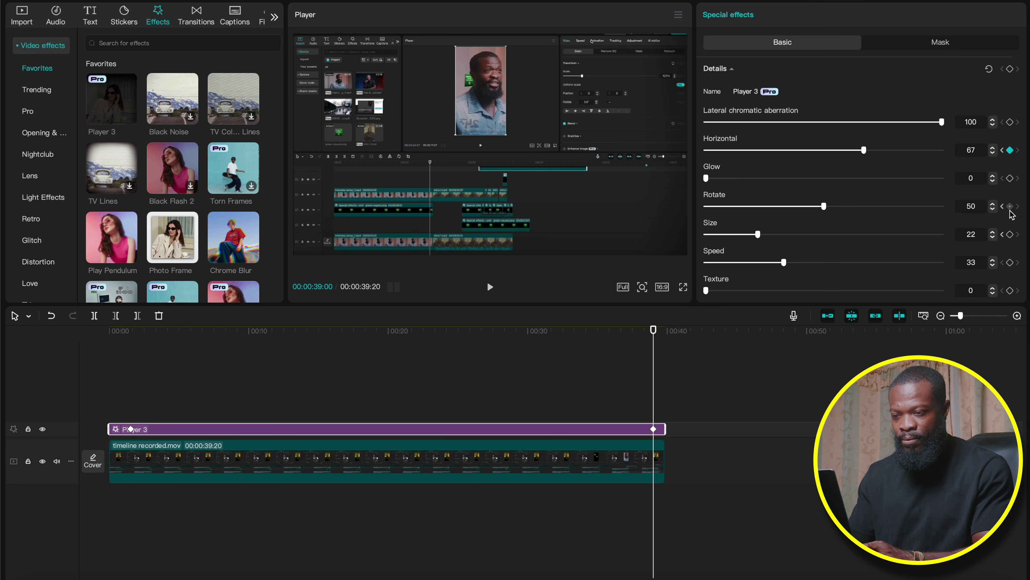
{"action": "scroll", "coordinate": [1011, 239], "scroll_direction": "down", "scroll_amount": 2}
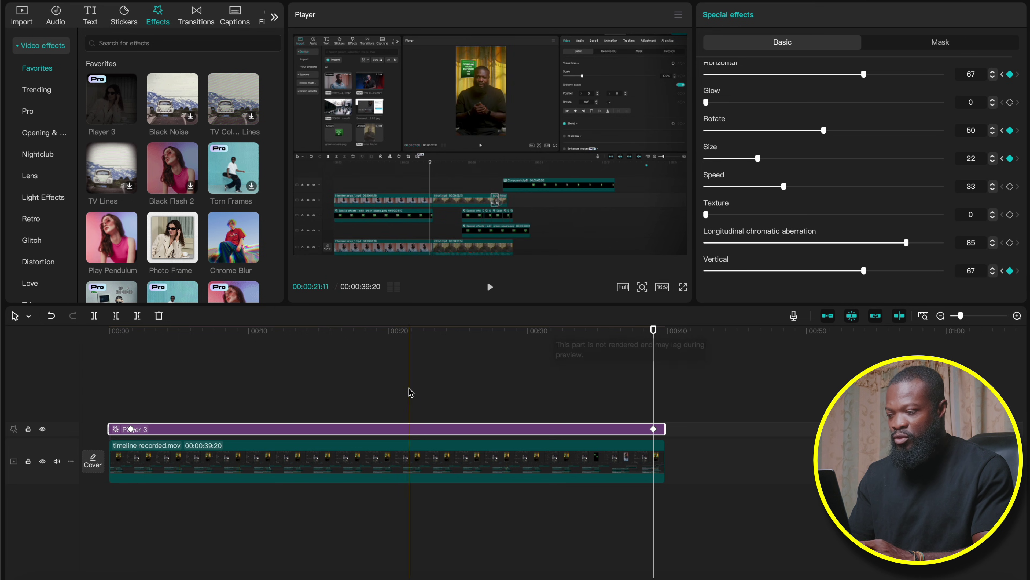
Step: At the clip start, set Player 3 to Rotate 34, Size 32, Horizontal 77 and Vertical 66
{"action": "left_click", "coordinate": [133, 334]}
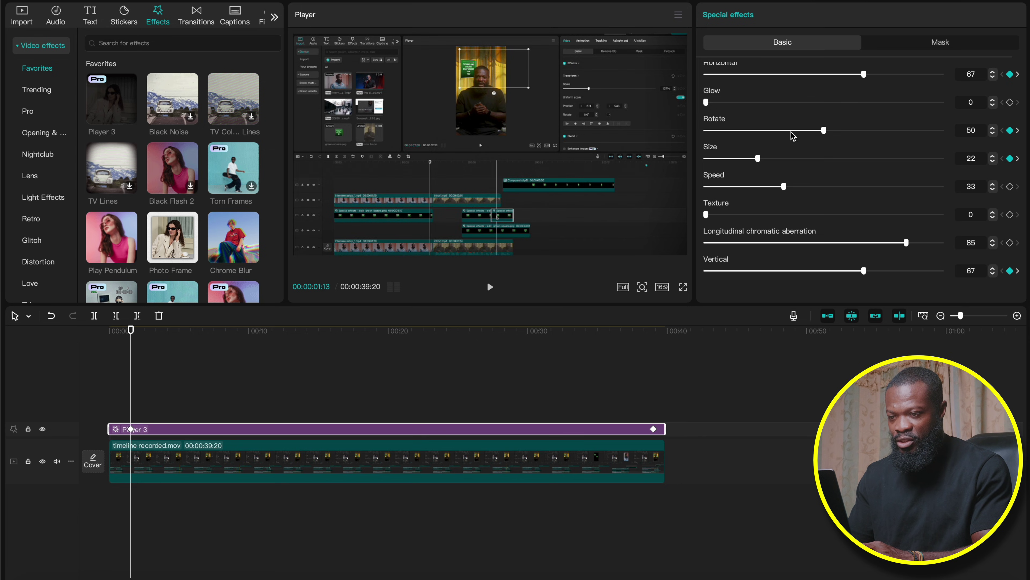
{"action": "left_click_drag", "start_coordinate": [824, 130], "coordinate": [798, 130]}
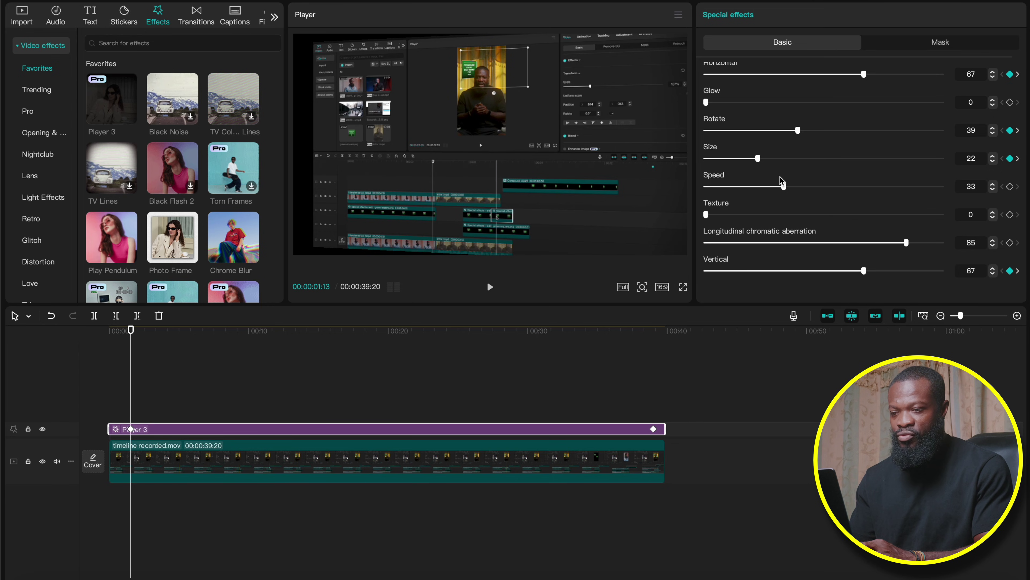
{"action": "left_click_drag", "start_coordinate": [796, 130], "coordinate": [787, 133]}
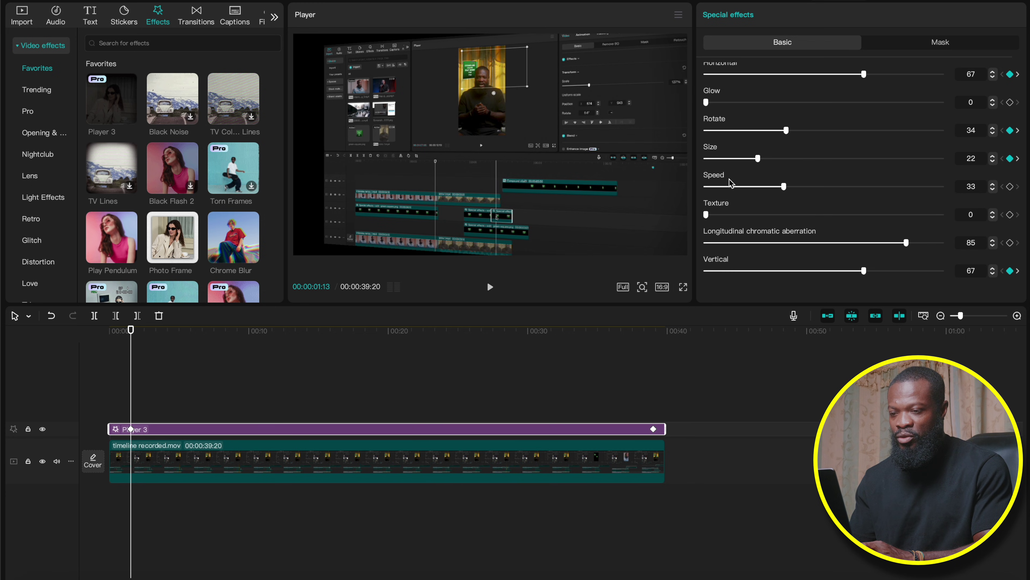
{"action": "left_click_drag", "start_coordinate": [758, 158], "coordinate": [781, 160]}
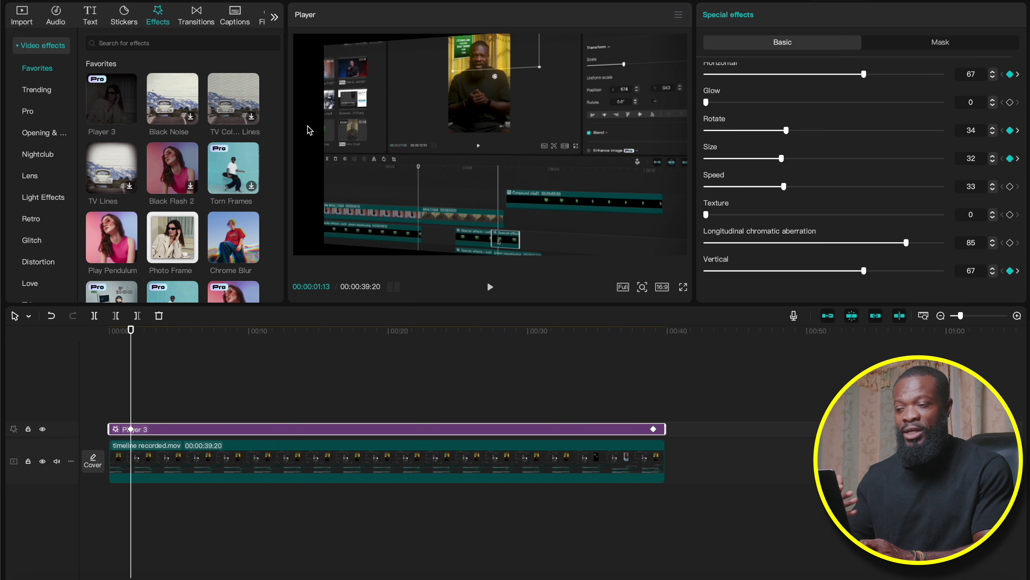
{"action": "scroll", "coordinate": [820, 100], "scroll_direction": "up", "scroll_amount": 2}
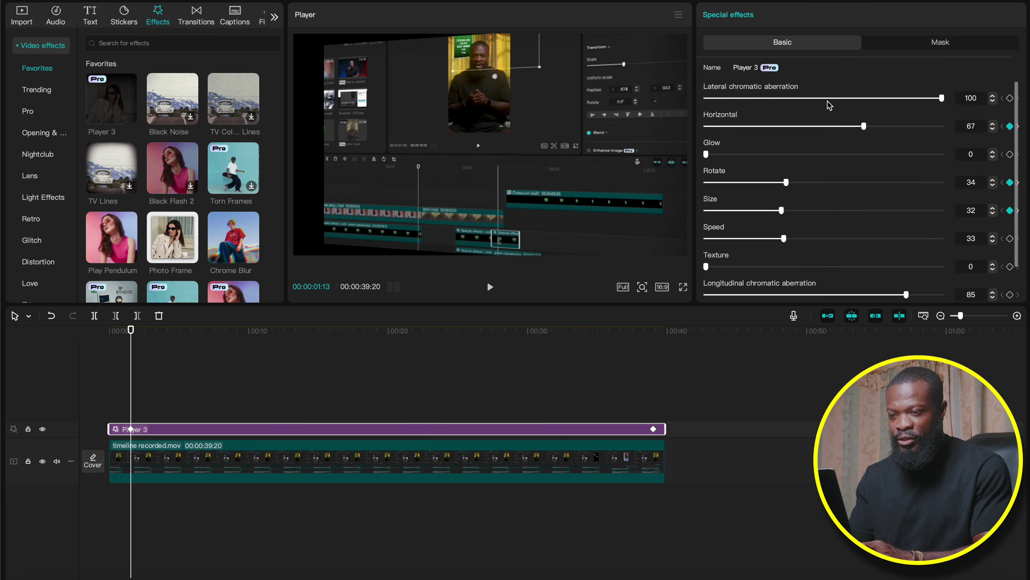
{"action": "left_click_drag", "start_coordinate": [865, 139], "coordinate": [888, 142]}
{"action": "scroll", "coordinate": [901, 232], "scroll_direction": "down", "scroll_amount": 2}
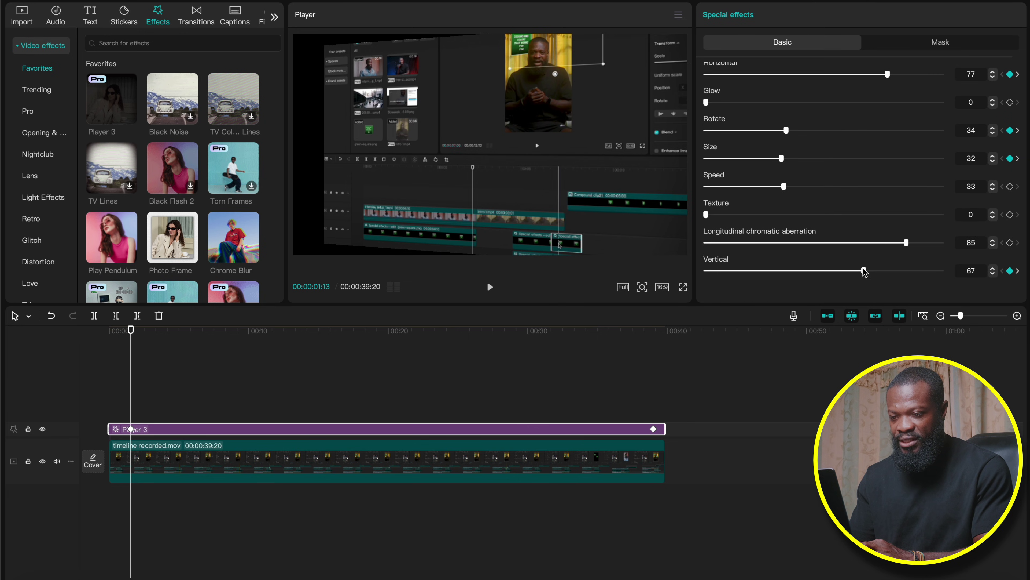
{"action": "mouse_move", "coordinate": [864, 271]}
{"action": "left_mouse_down"}
{"action": "mouse_move", "coordinate": [848, 270]}
{"action": "mouse_move", "coordinate": [859, 268]}
{"action": "left_mouse_up"}
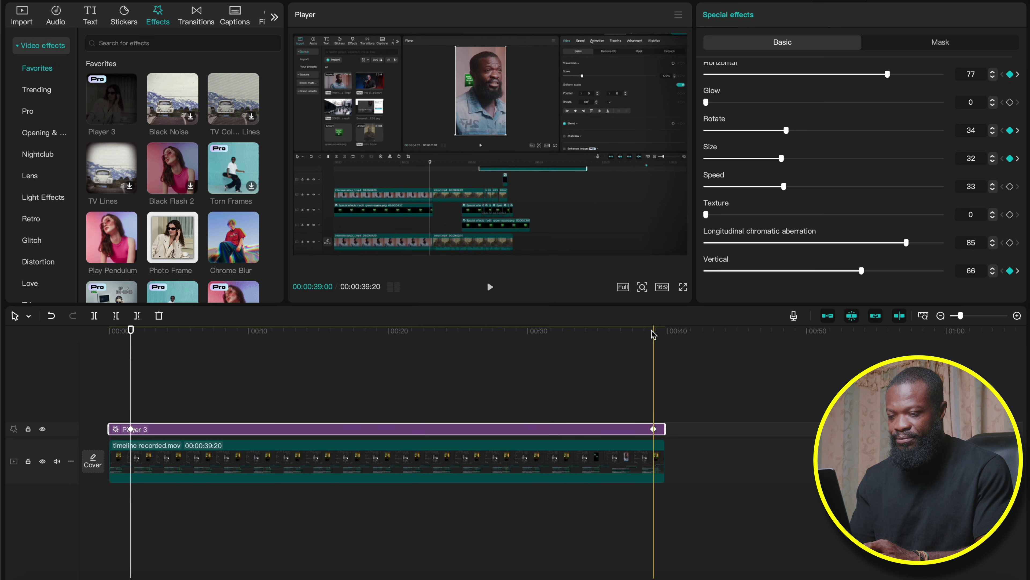
Step: At the end keyframe, set Player 3 to Horizontal 63, Rotate 68, Size 41 and Vertical 46
{"action": "left_click", "coordinate": [653, 333]}
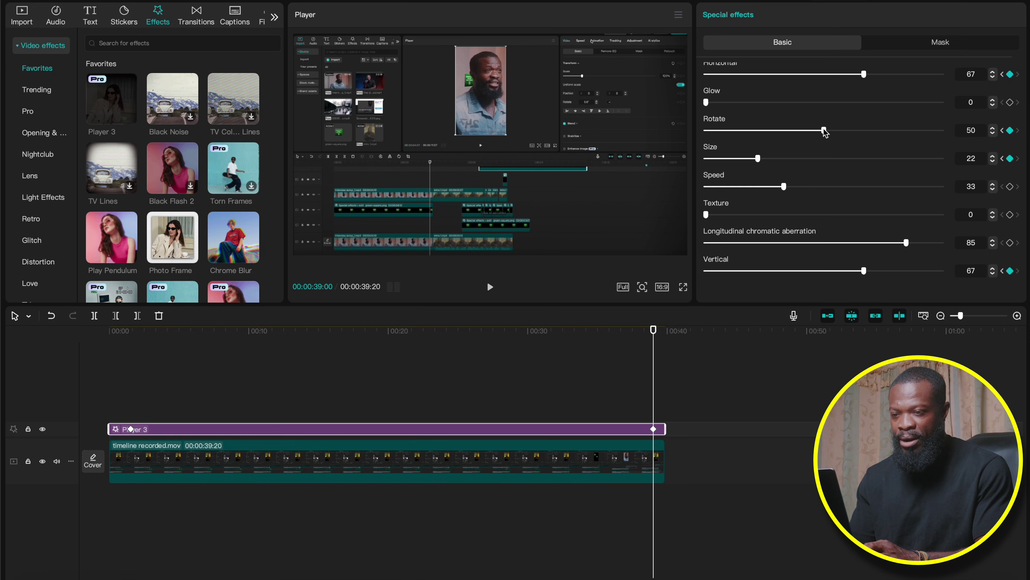
{"action": "left_click_drag", "start_coordinate": [824, 130], "coordinate": [866, 131]}
{"action": "left_click_drag", "start_coordinate": [758, 158], "coordinate": [793, 158]}
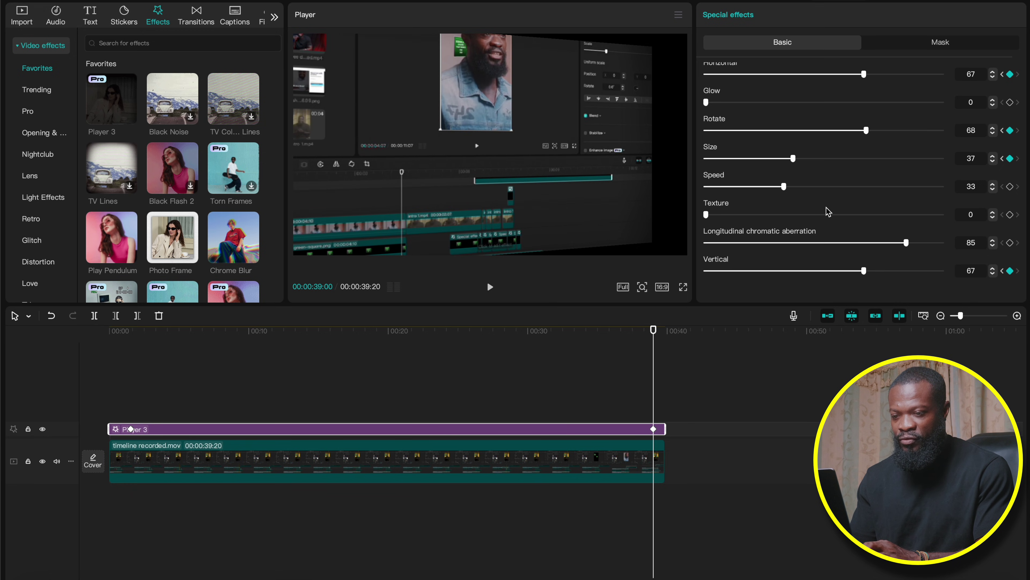
{"action": "left_click_drag", "start_coordinate": [863, 270], "coordinate": [814, 270]}
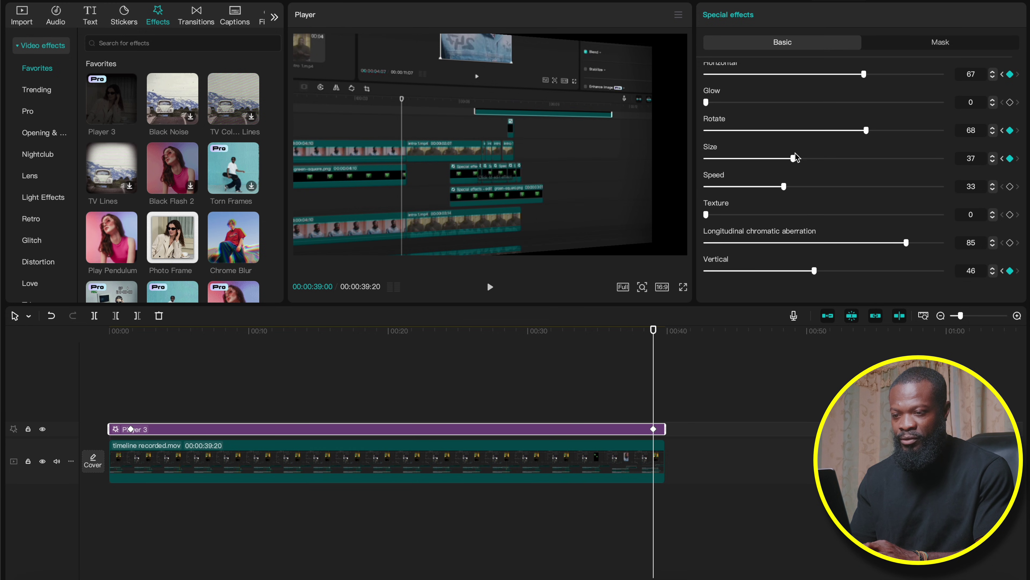
{"action": "left_click_drag", "start_coordinate": [794, 160], "coordinate": [796, 159]}
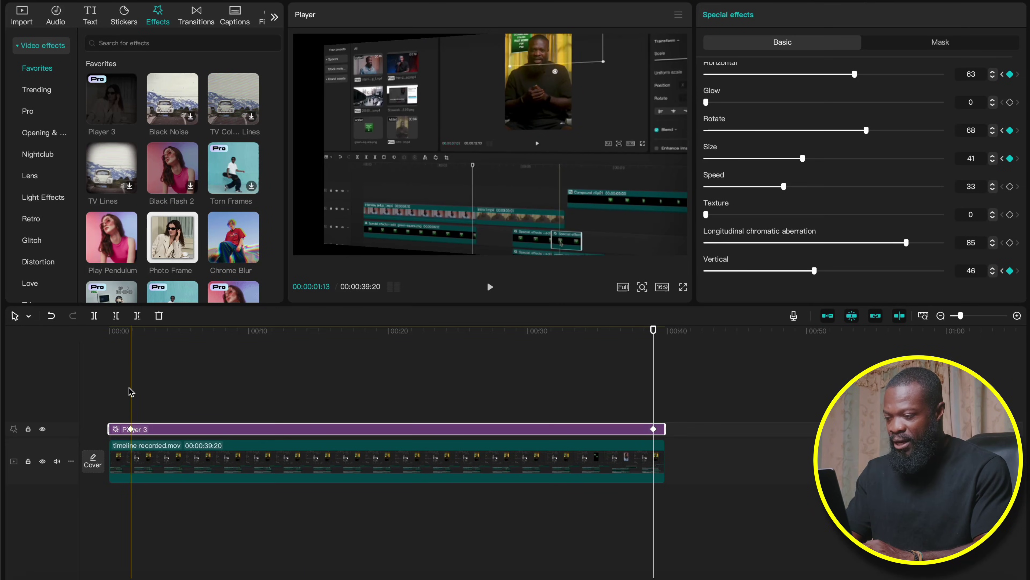
Step: Drag the end keyframe earlier so the effect and recording run 00:17:06, previewing the animation
{"action": "left_click", "coordinate": [130, 341]}
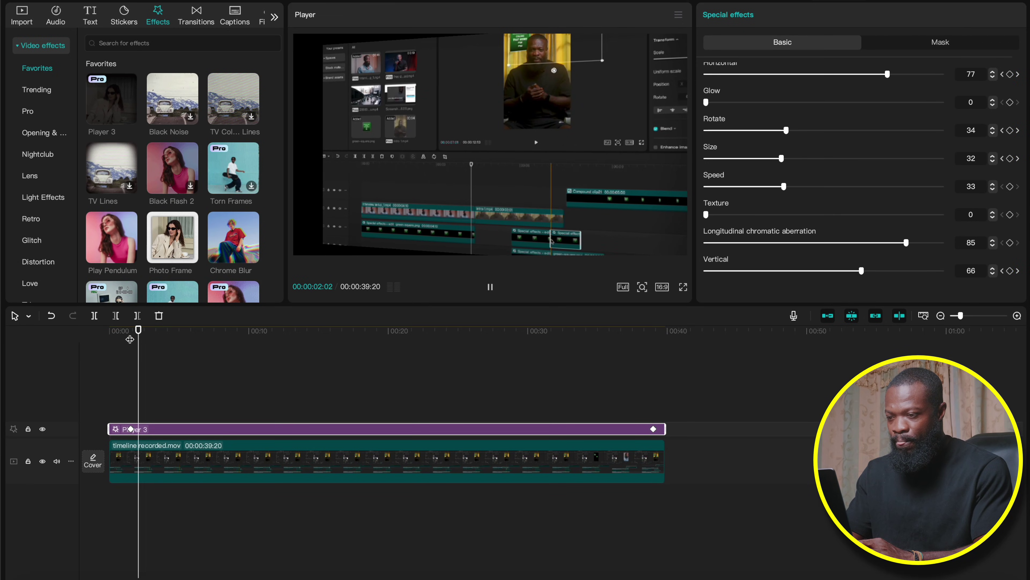
{"action": "key", "text": "space"}
{"action": "left_click", "coordinate": [653, 429]}
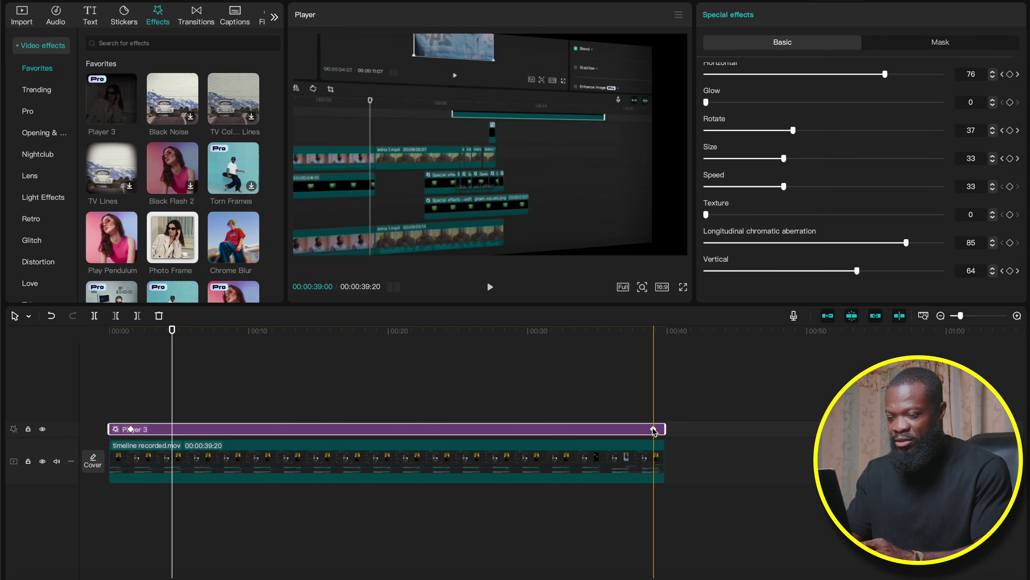
{"action": "left_click_drag", "start_coordinate": [653, 429], "coordinate": [504, 430]}
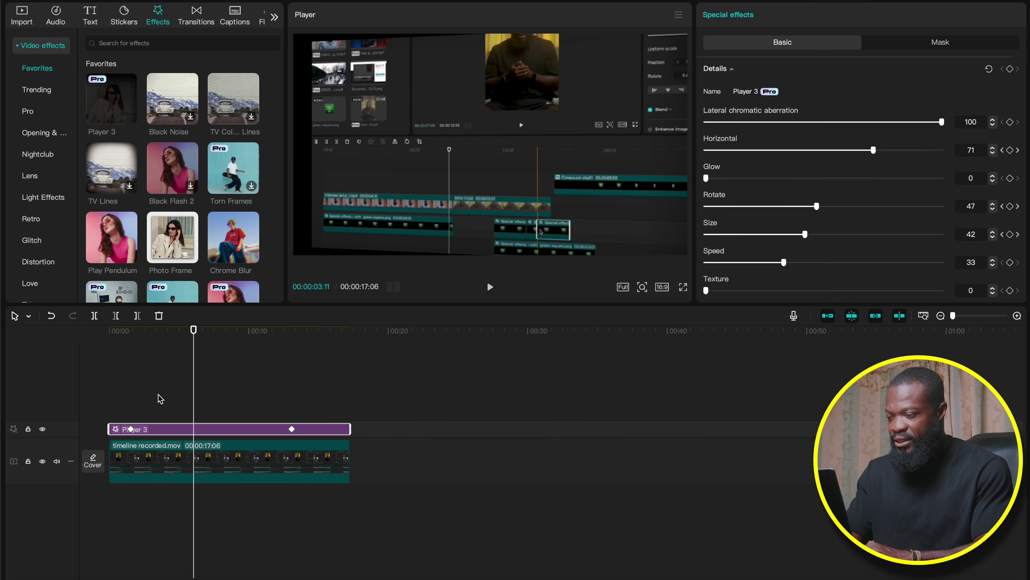
{"action": "left_click", "coordinate": [158, 399]}
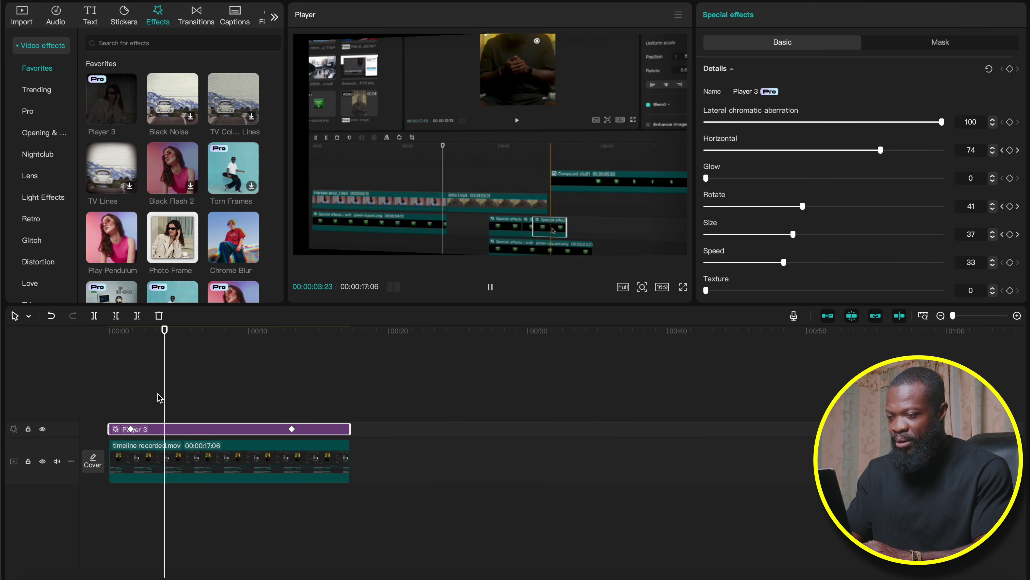
{"action": "scroll", "coordinate": [178, 414], "scroll_direction": "up", "scroll_amount": 3}
{"action": "left_click", "coordinate": [173, 429]}
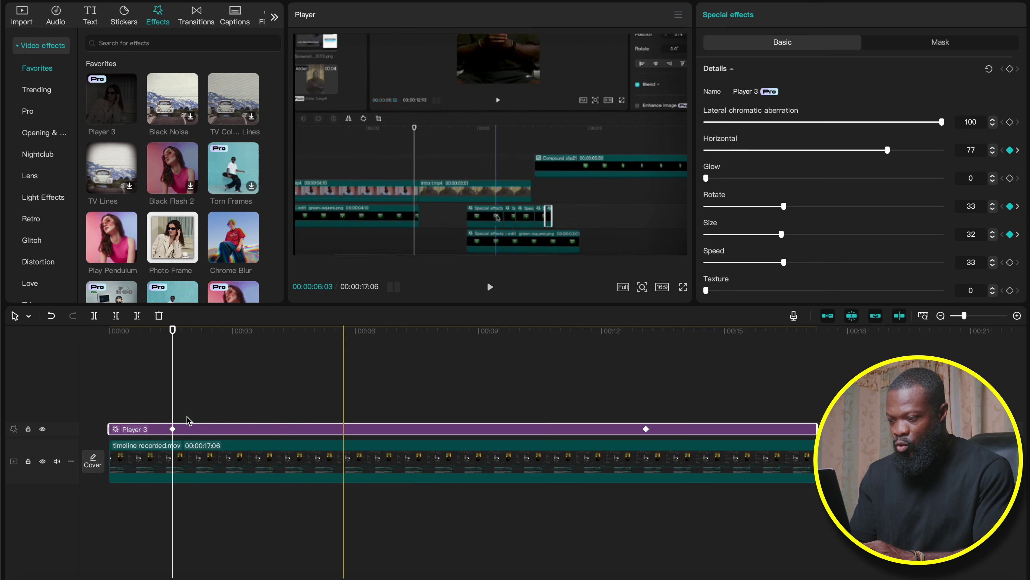
{"action": "left_click", "coordinate": [310, 404]}
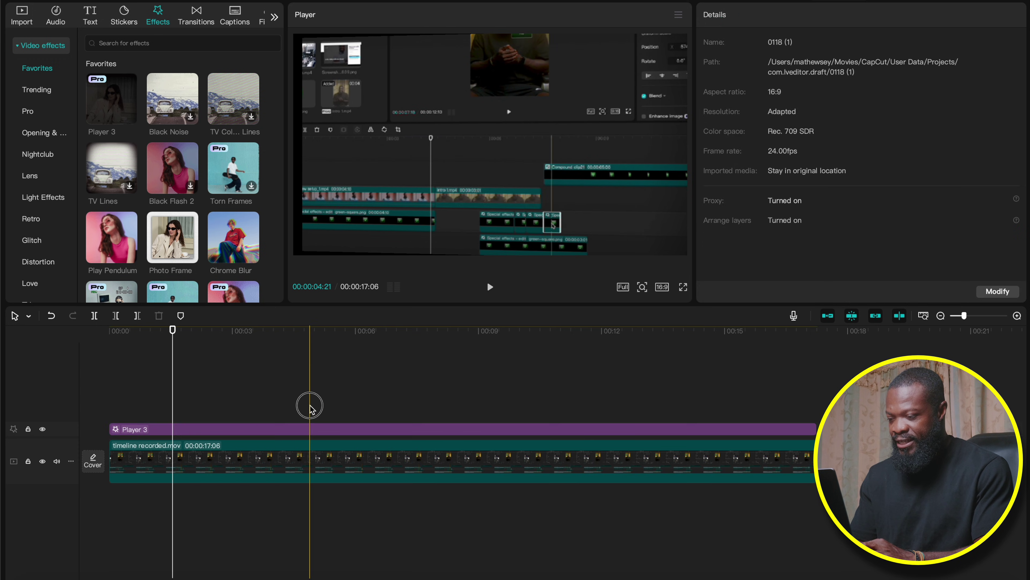
{"action": "left_click", "coordinate": [313, 463]}
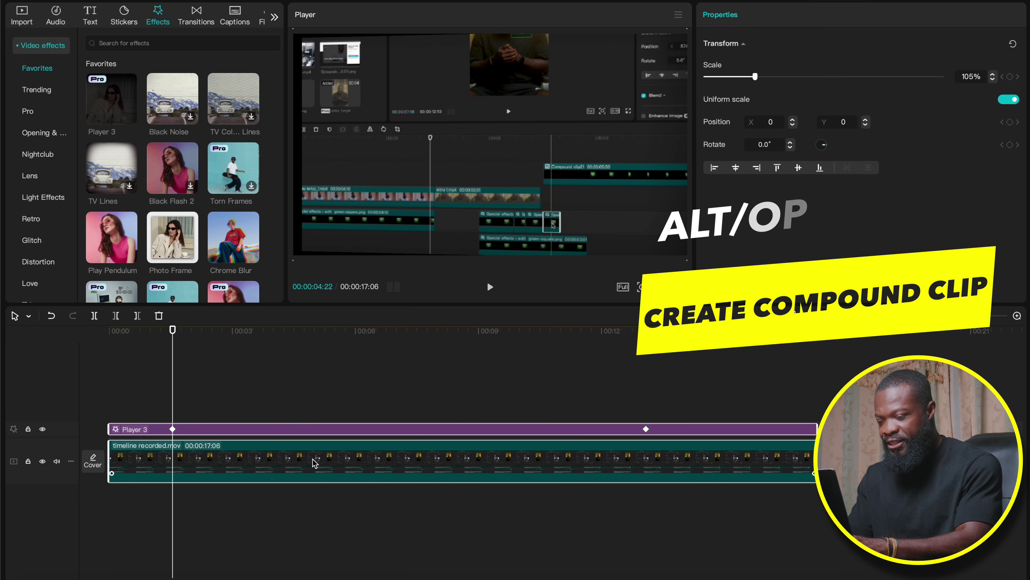
Step: Combine the recording and Player 3 into a compound clip with Alt+G, scaled to 129% at X 22
{"action": "key", "text": "alt+g"}
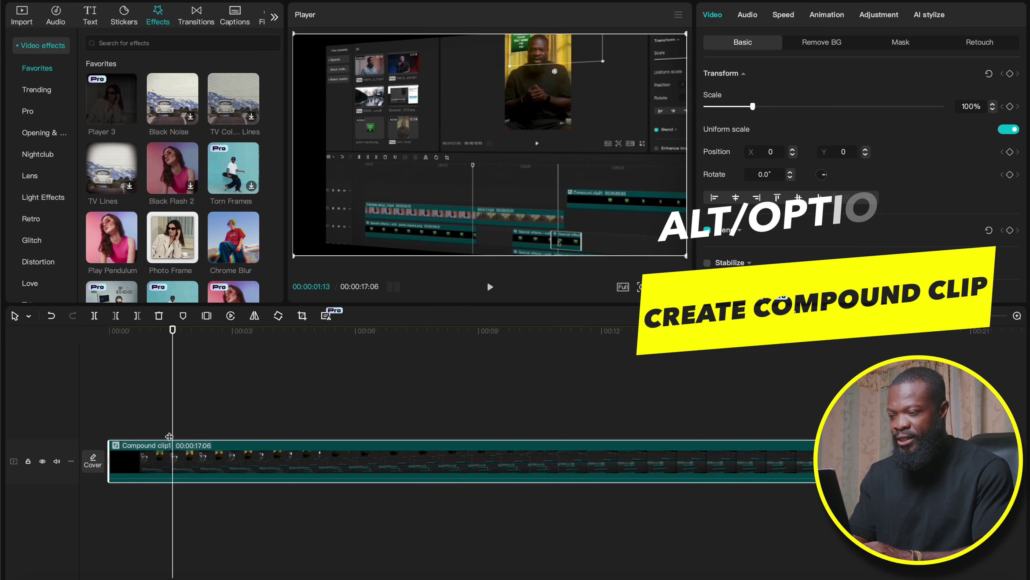
{"action": "left_click_drag", "start_coordinate": [173, 330], "coordinate": [159, 336]}
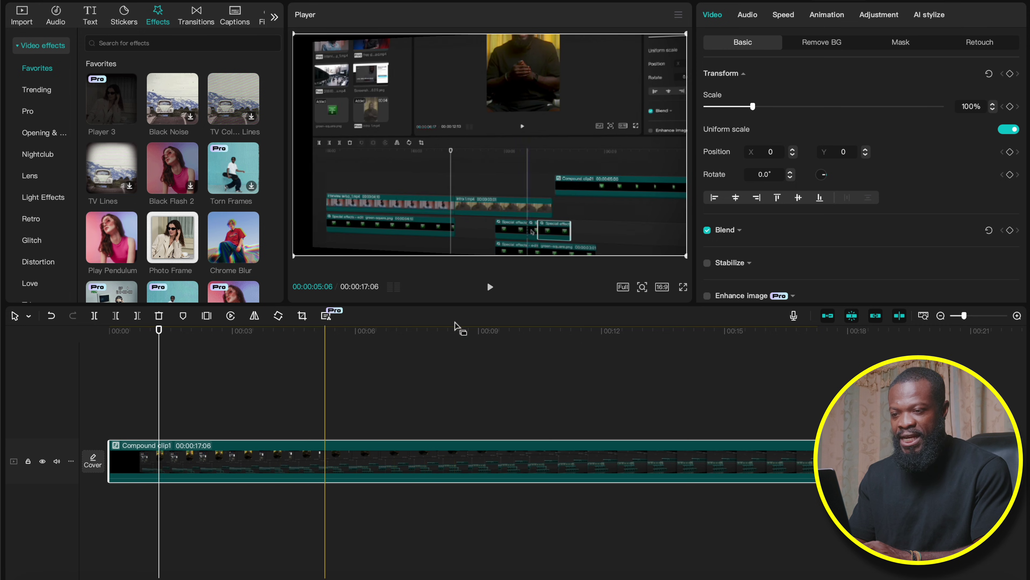
{"action": "left_click_drag", "start_coordinate": [753, 106], "coordinate": [764, 107]}
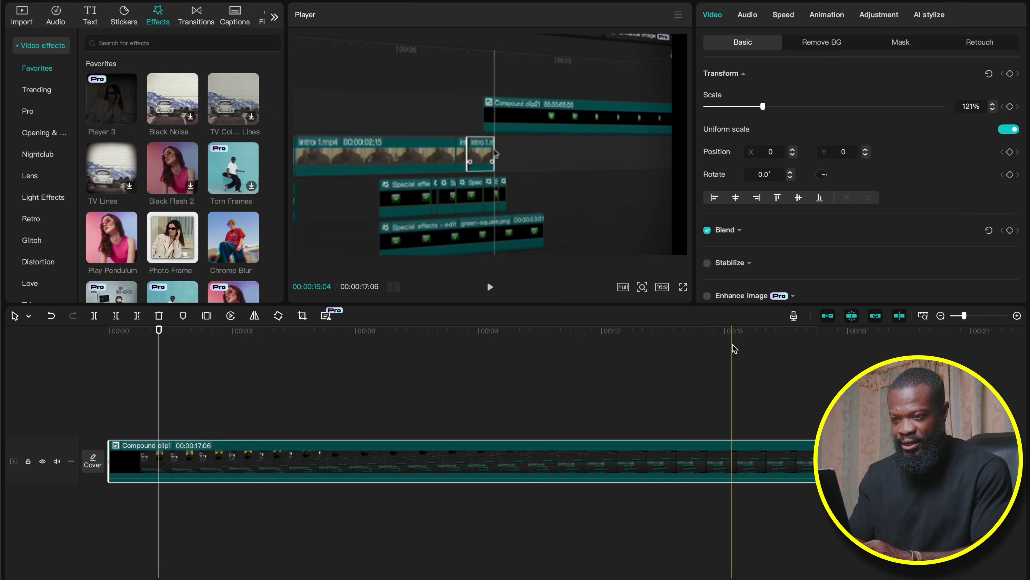
{"action": "left_click", "coordinate": [797, 335]}
{"action": "left_click_drag", "start_coordinate": [763, 106], "coordinate": [766, 106]}
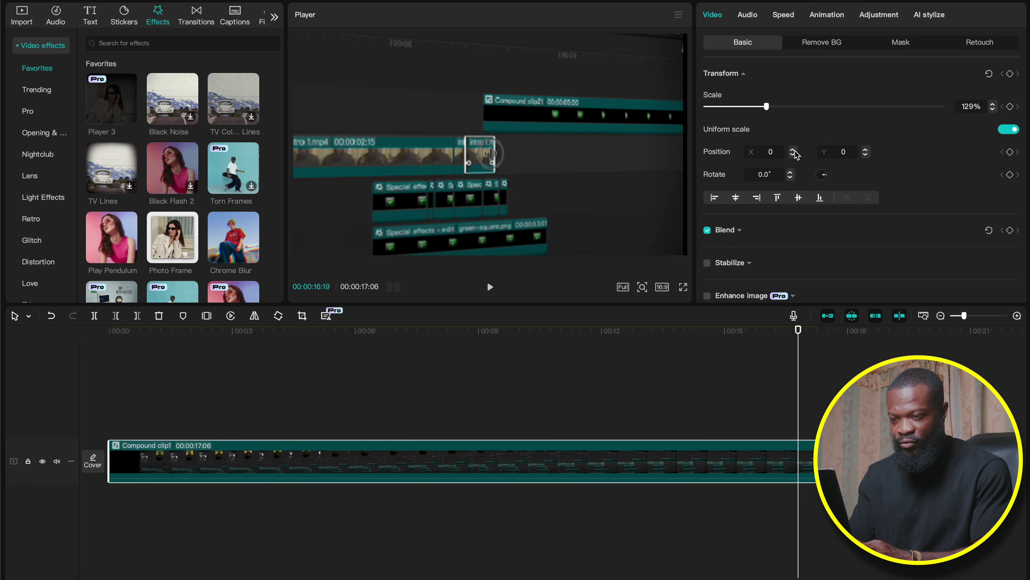
{"action": "left_click_drag", "start_coordinate": [793, 152], "coordinate": [794, 154]}
{"action": "left_click", "coordinate": [384, 406]}
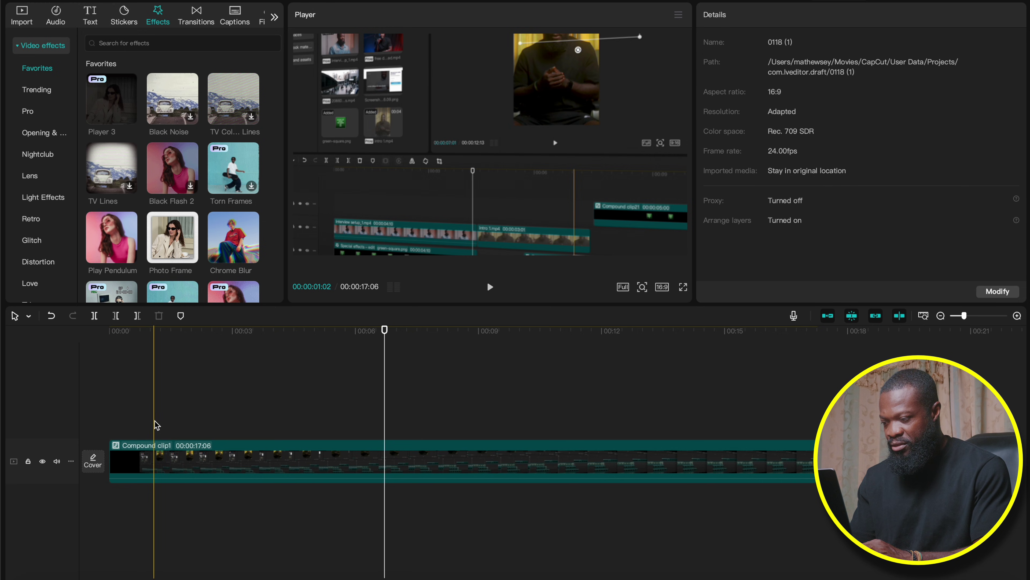
Step: Trim about one second off the compound clip's start so it runs 15:15, then replay it
{"action": "left_click", "coordinate": [162, 426]}
{"action": "left_click_drag", "start_coordinate": [110, 467], "coordinate": [163, 463]}
{"action": "left_click", "coordinate": [100, 407]}
{"action": "key", "text": "space"}
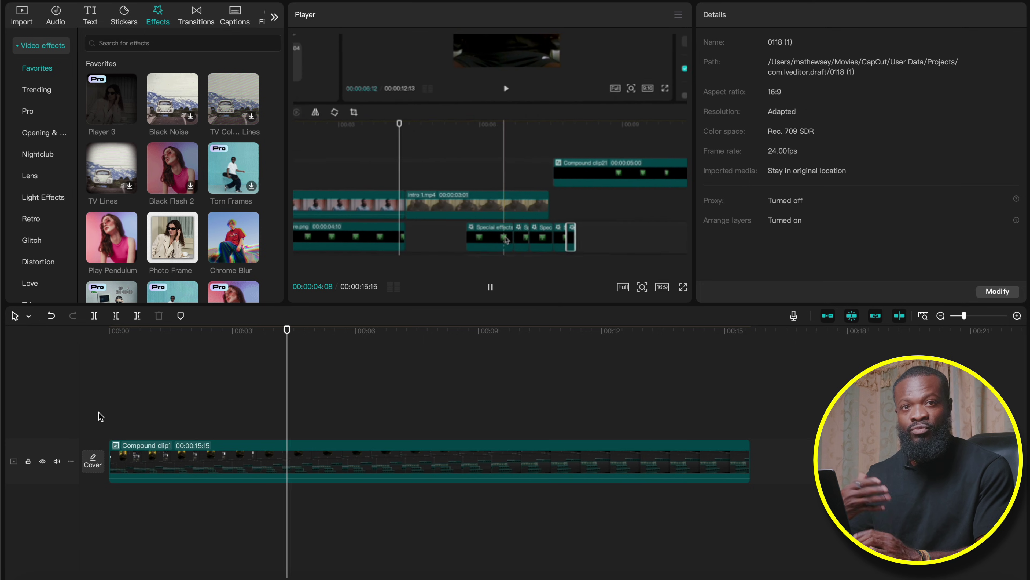
{"action": "left_click", "coordinate": [227, 450]}
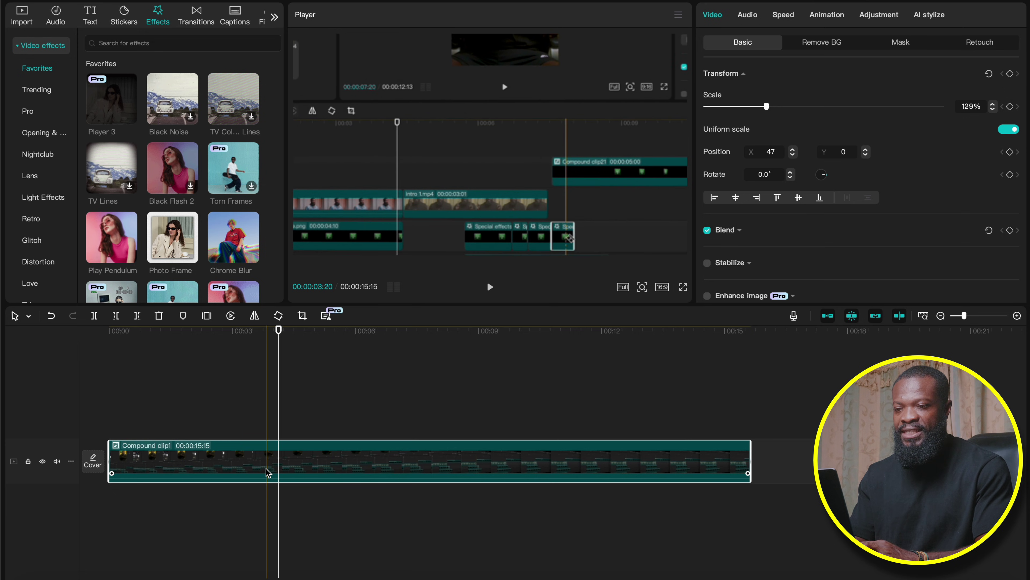
Step: In Adjustment Basic, raise the compound clip's Sharpen to about 45 with Clarity 3
{"action": "left_click", "coordinate": [875, 15]}
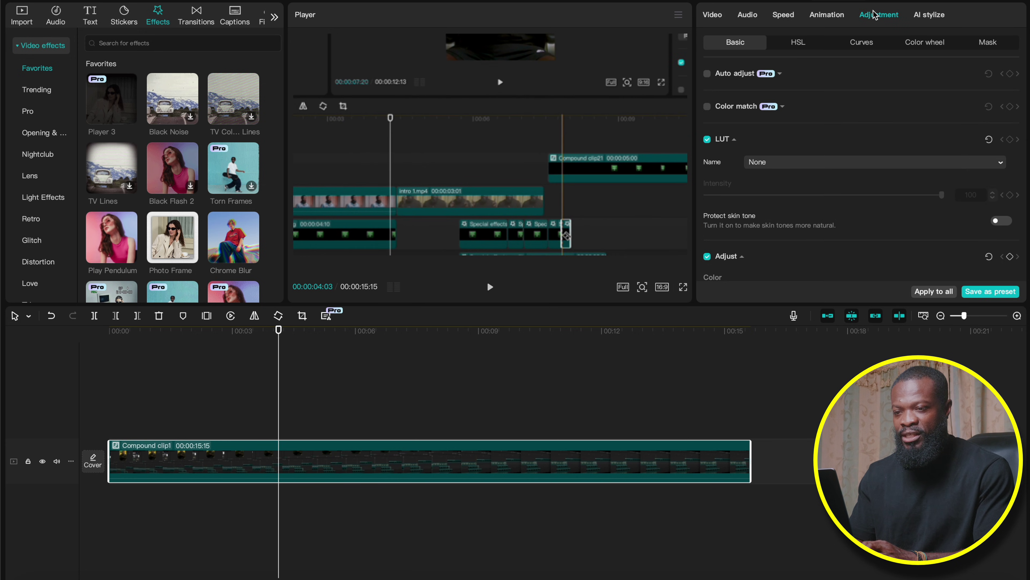
{"action": "scroll", "coordinate": [817, 188], "scroll_direction": "down", "scroll_amount": 10}
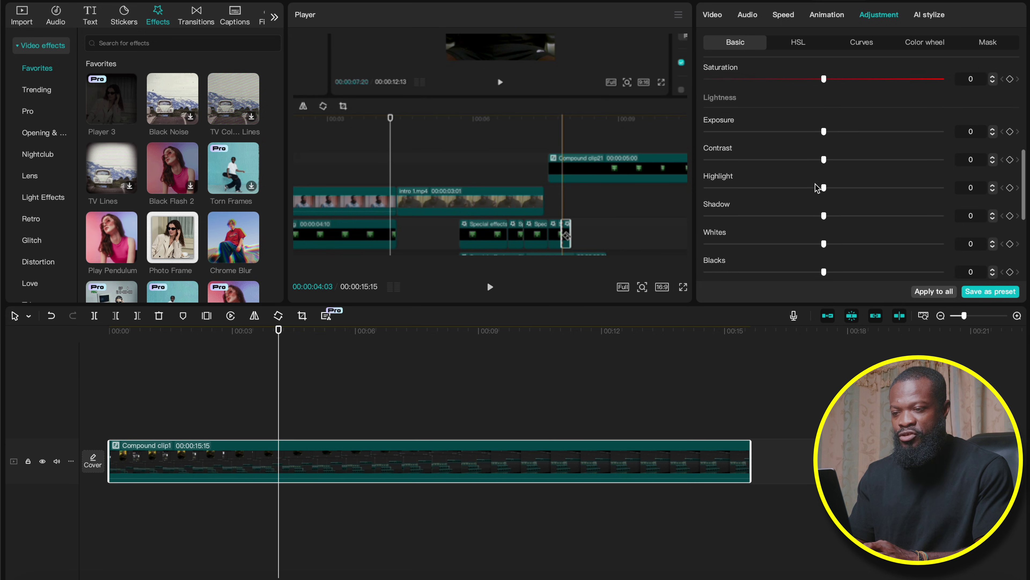
{"action": "scroll", "coordinate": [818, 188], "scroll_direction": "down", "scroll_amount": 1}
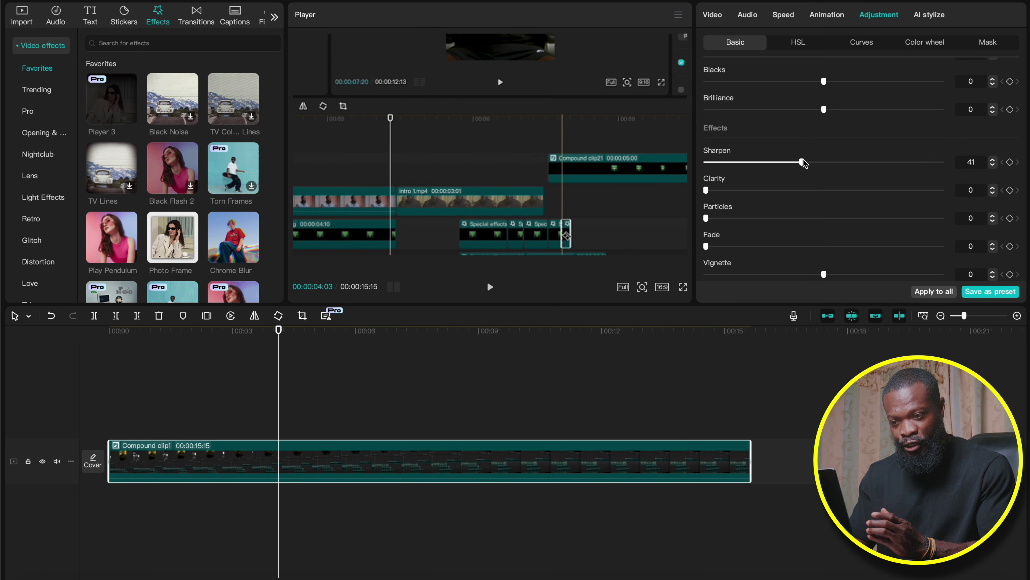
{"action": "left_click_drag", "start_coordinate": [803, 162], "coordinate": [813, 162]}
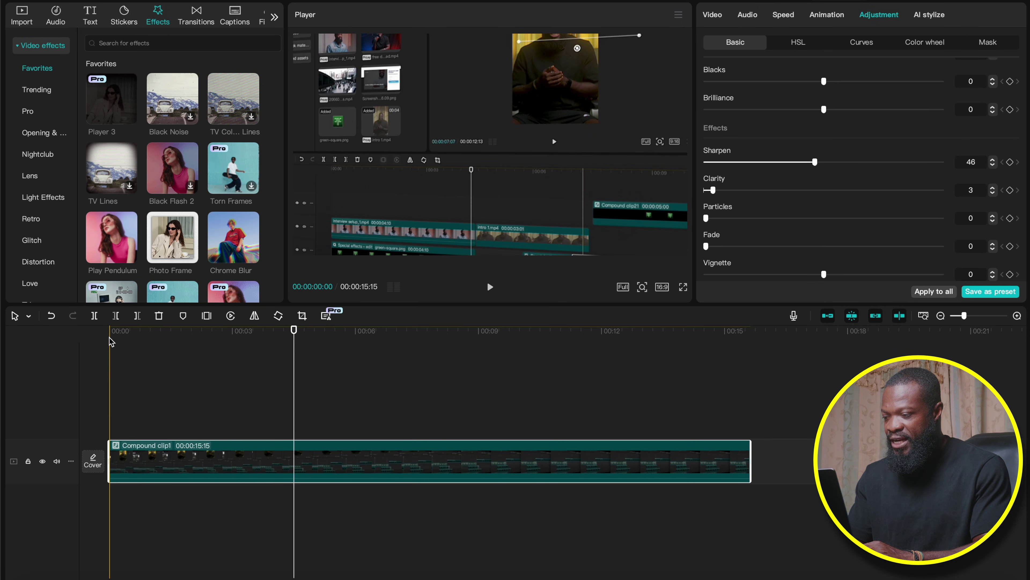
Step: Add a Rotate keyframe at the compound clip's end and set it to 2.0°
{"action": "left_click", "coordinate": [110, 357]}
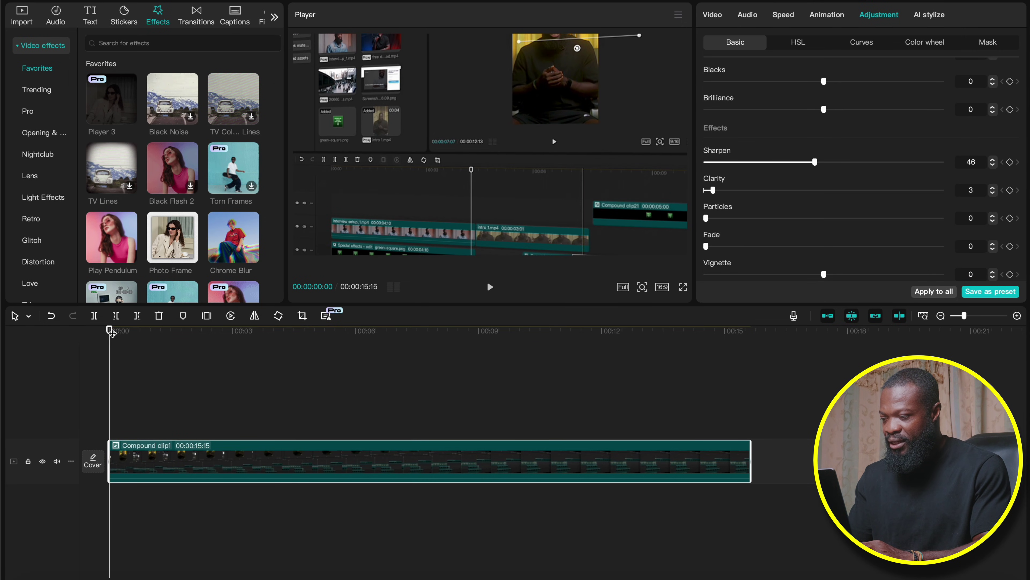
{"action": "left_click", "coordinate": [713, 15]}
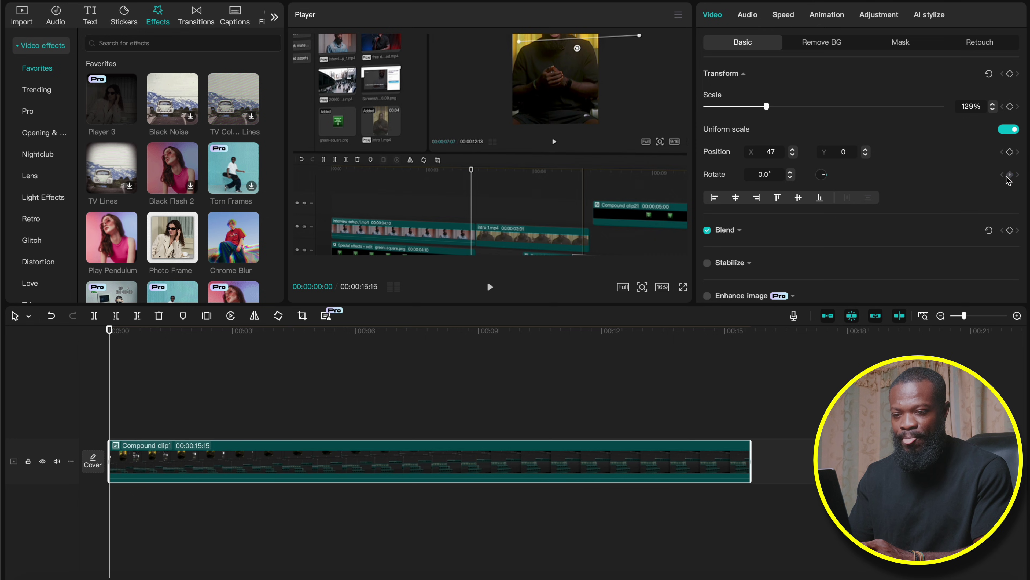
{"action": "left_click", "coordinate": [745, 332]}
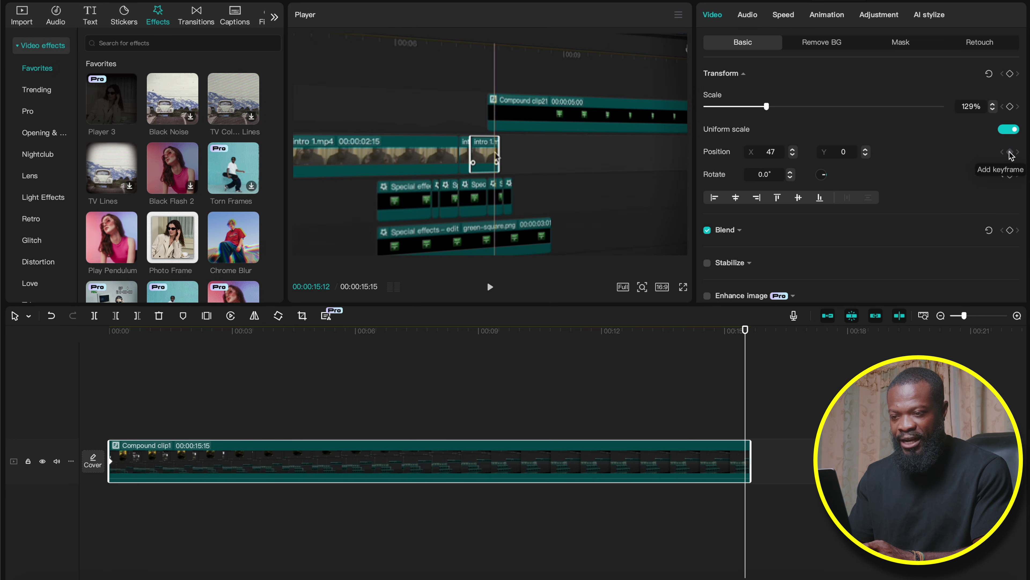
{"action": "left_click", "coordinate": [1011, 175]}
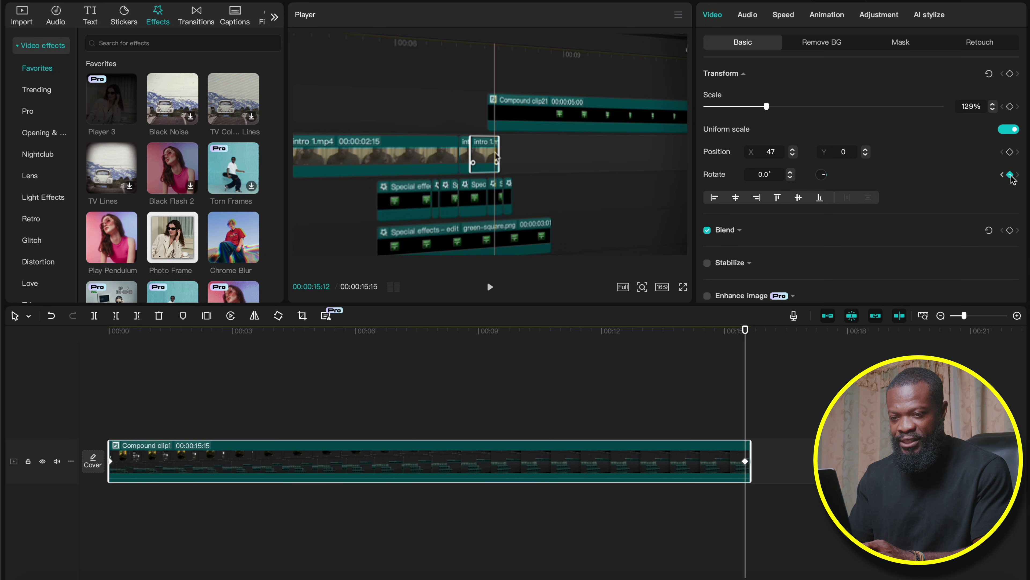
{"action": "left_click", "coordinate": [791, 174]}
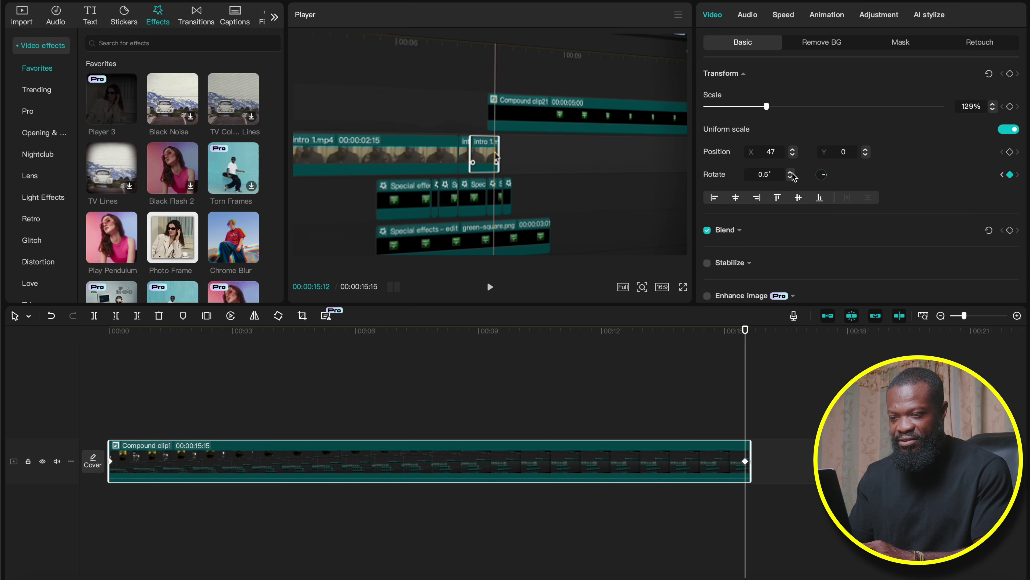
{"action": "left_click", "coordinate": [791, 173]}
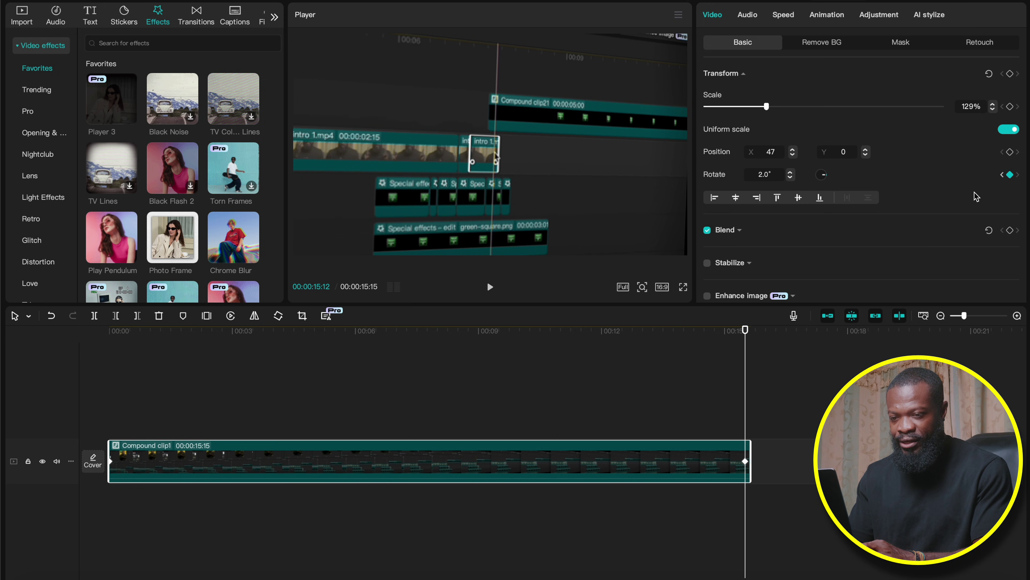
Step: Set a small negative rotation at the clip's start, reading -1.3°, and stop playback
{"action": "left_click", "coordinate": [1002, 175]}
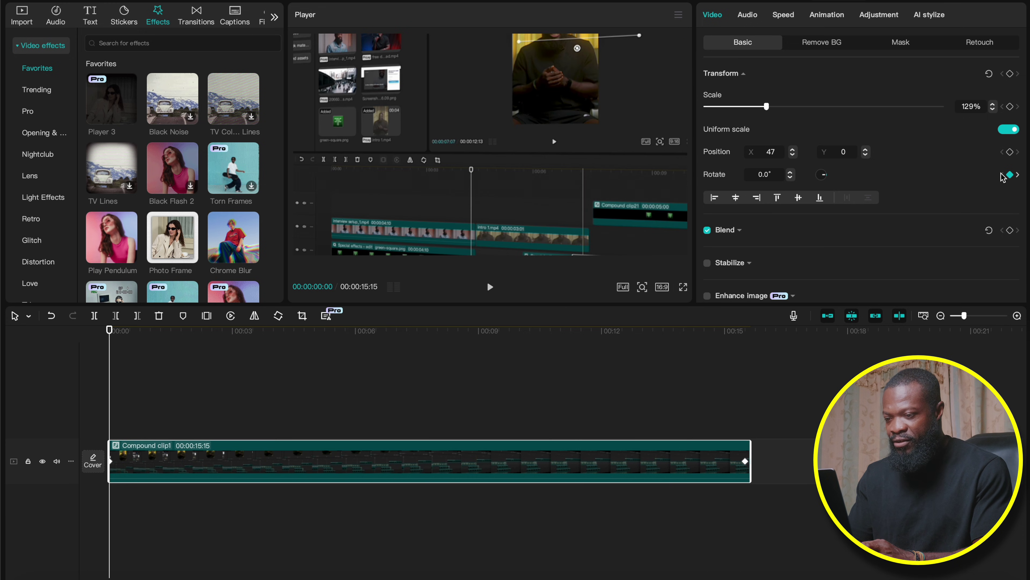
{"action": "left_click", "coordinate": [791, 177]}
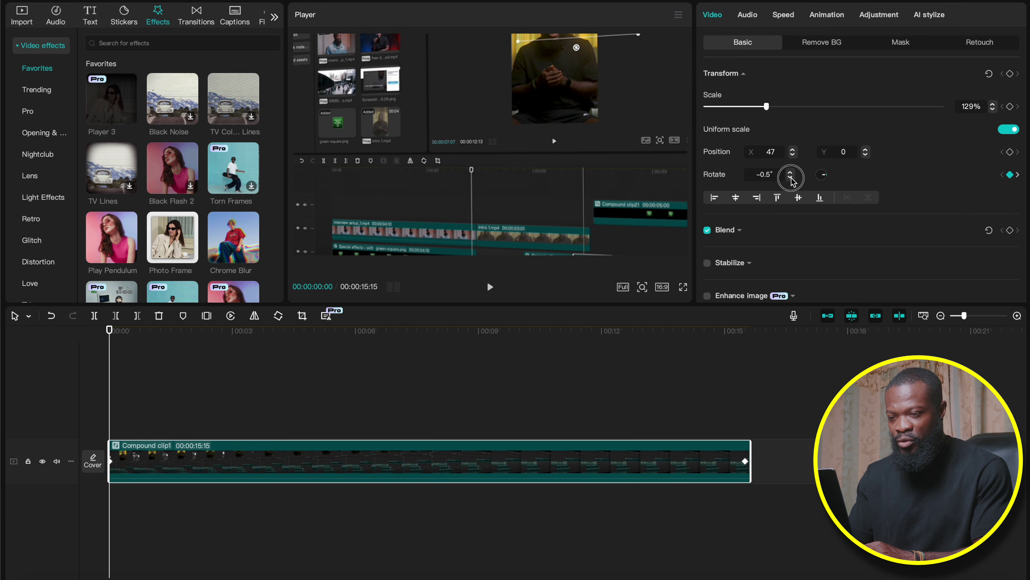
{"action": "left_click", "coordinate": [790, 177]}
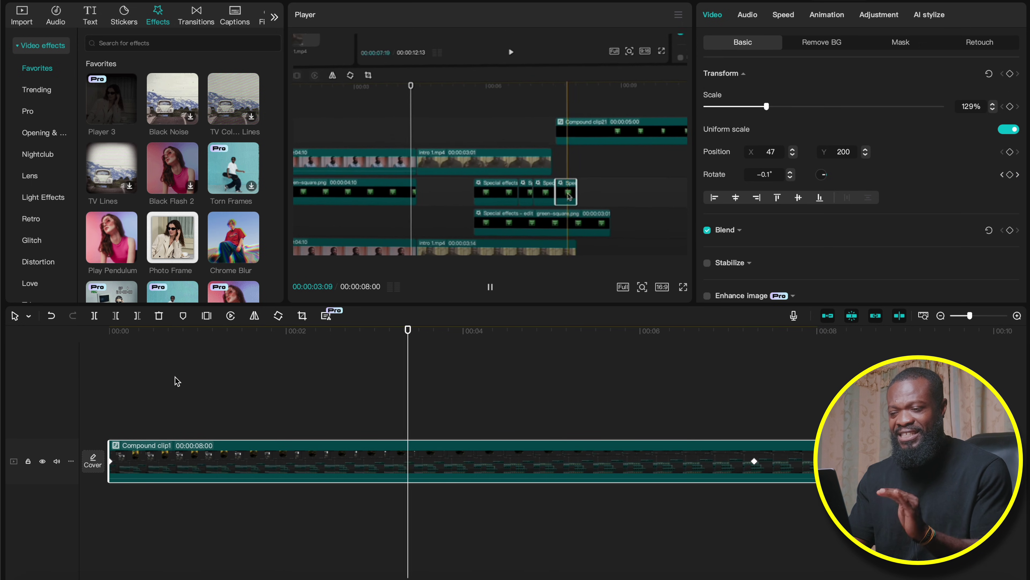
{"action": "key", "text": "space"}
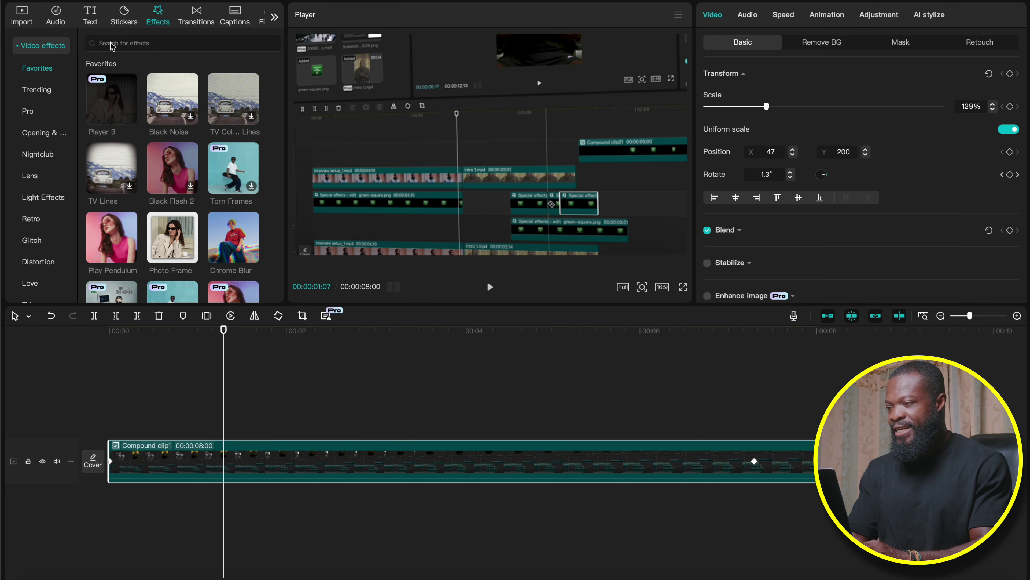
Step: Place the Blur effect over the full 8-second compound clip and lower its intensity from 50 to 11
{"action": "scroll", "coordinate": [175, 185], "scroll_direction": "down", "scroll_amount": 3}
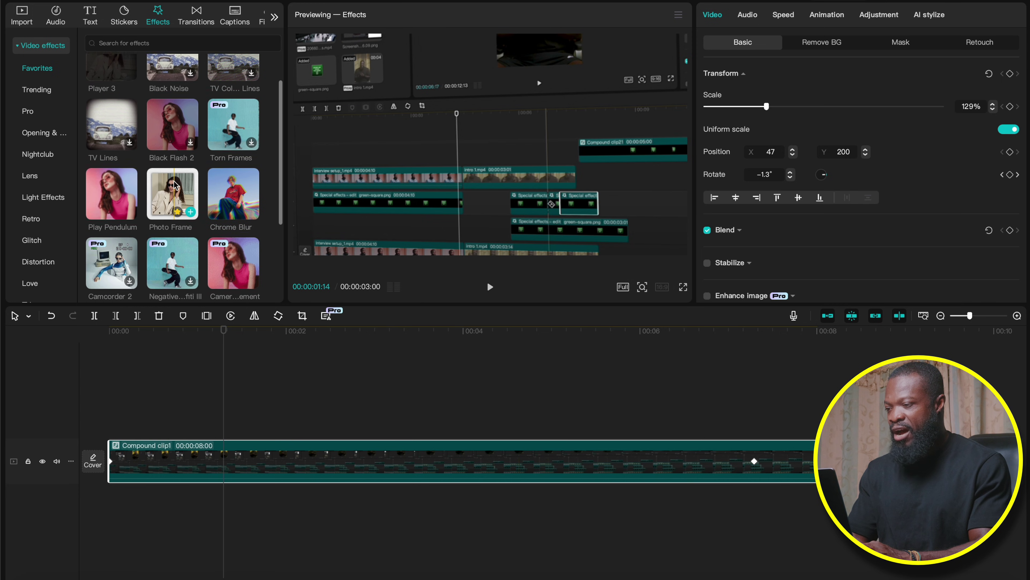
{"action": "scroll", "coordinate": [175, 185], "scroll_direction": "down", "scroll_amount": 1}
{"action": "left_click_drag", "start_coordinate": [174, 142], "coordinate": [118, 429]}
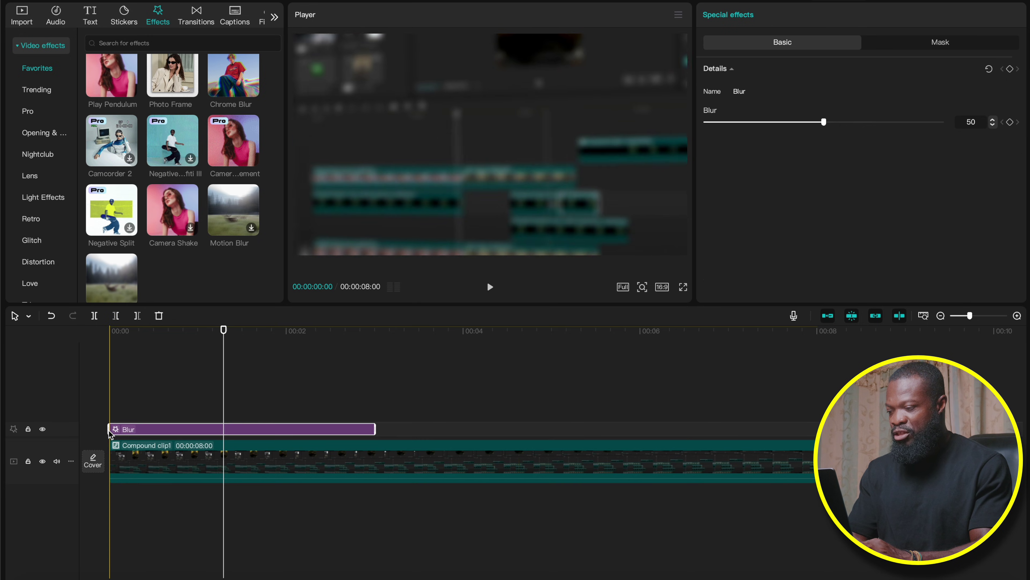
{"action": "left_click_drag", "start_coordinate": [372, 428], "coordinate": [815, 426]}
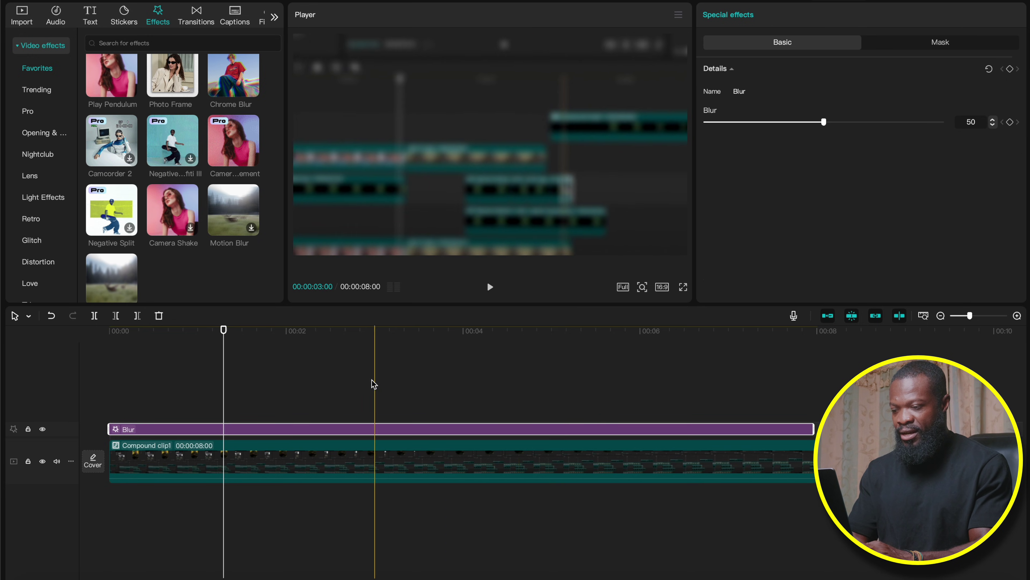
{"action": "left_click", "coordinate": [349, 330]}
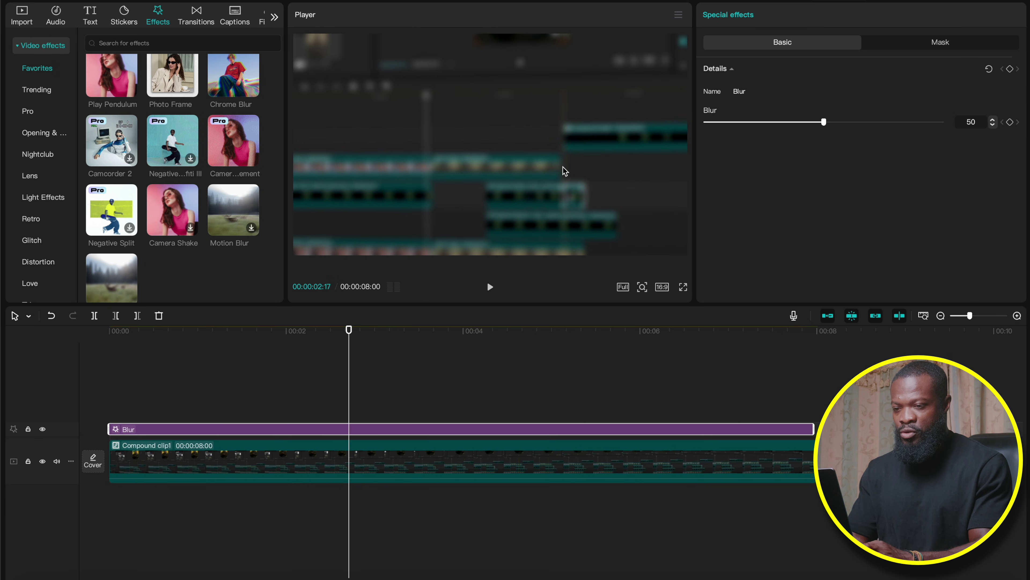
{"action": "left_click_drag", "start_coordinate": [825, 123], "coordinate": [735, 126]}
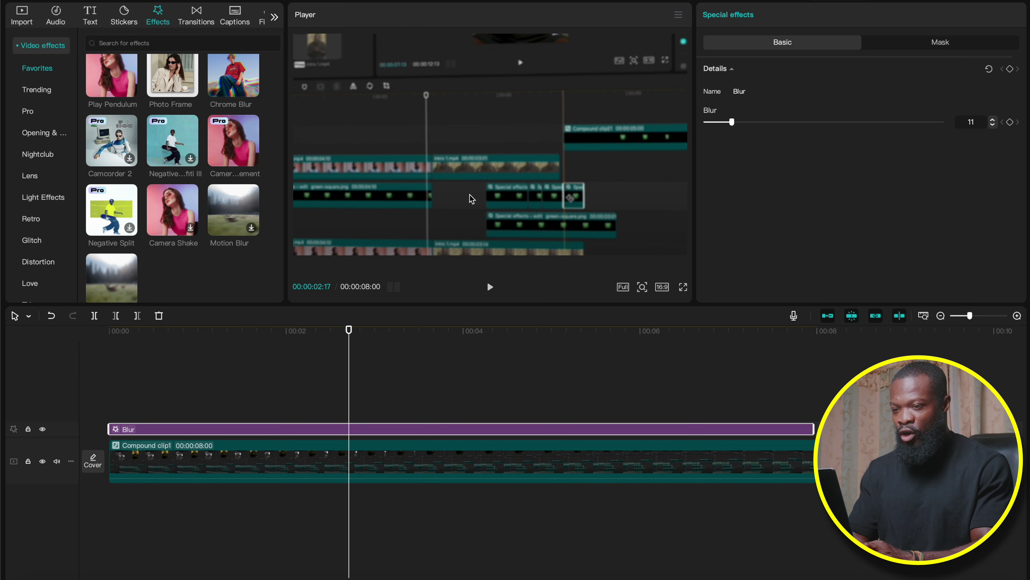
Step: Add a Circle mask to the Blur effect
{"action": "left_click", "coordinate": [933, 44]}
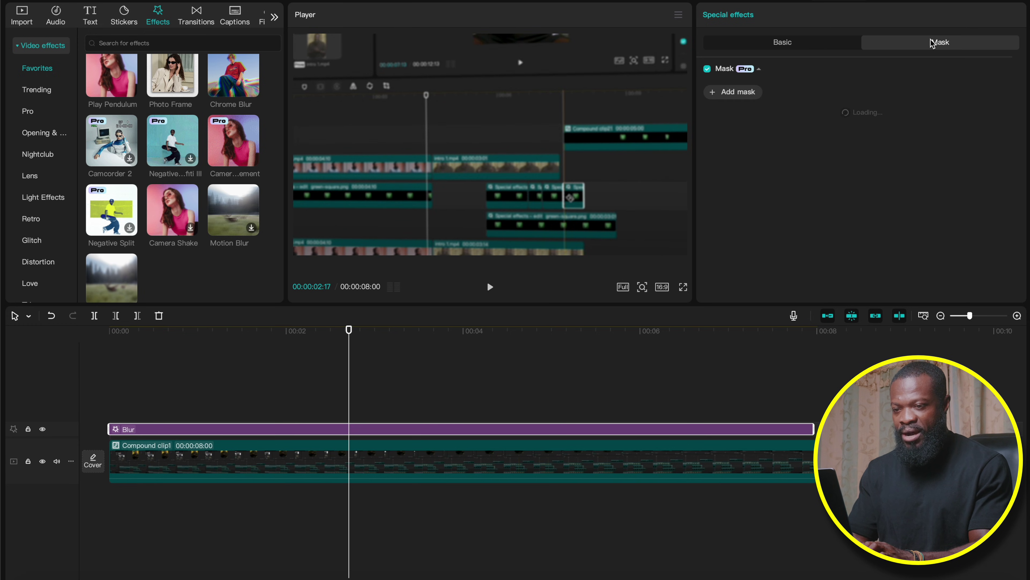
{"action": "left_click", "coordinate": [715, 93]}
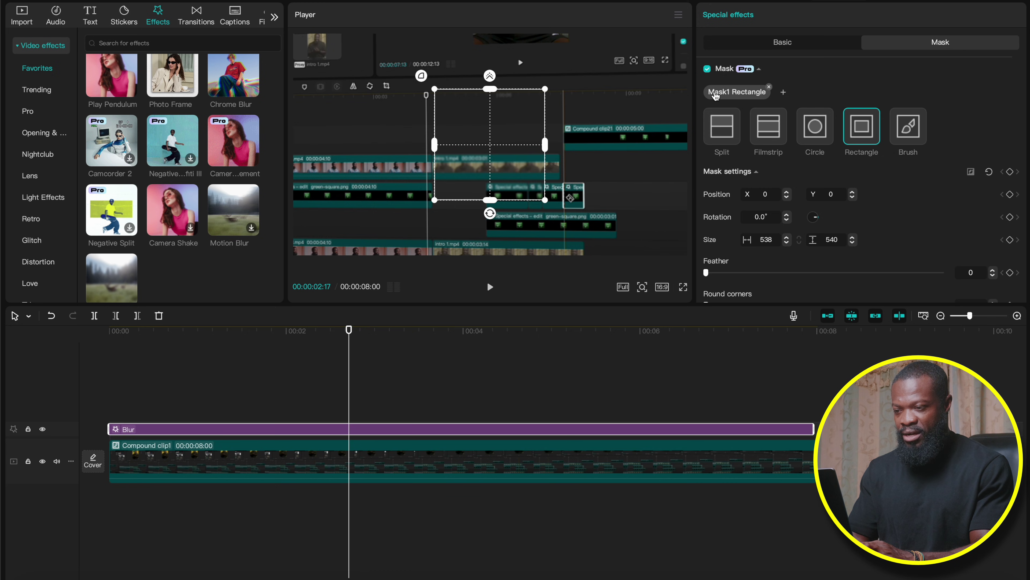
{"action": "left_click", "coordinate": [817, 128]}
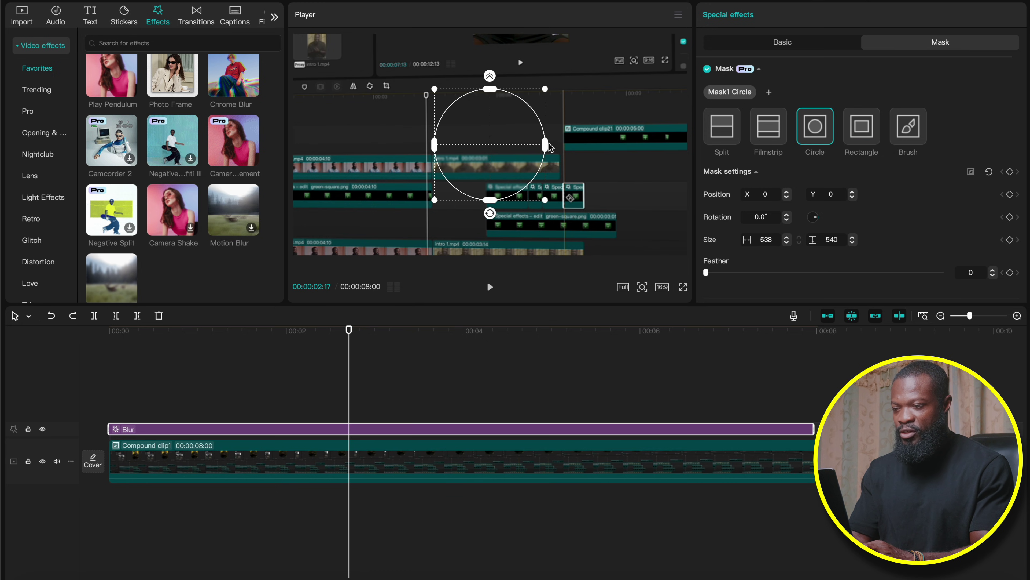
Step: Stretch the mask into a wide ellipse, reverse it, and move it to X 186, Y -217
{"action": "left_click_drag", "start_coordinate": [548, 144], "coordinate": [536, 166]}
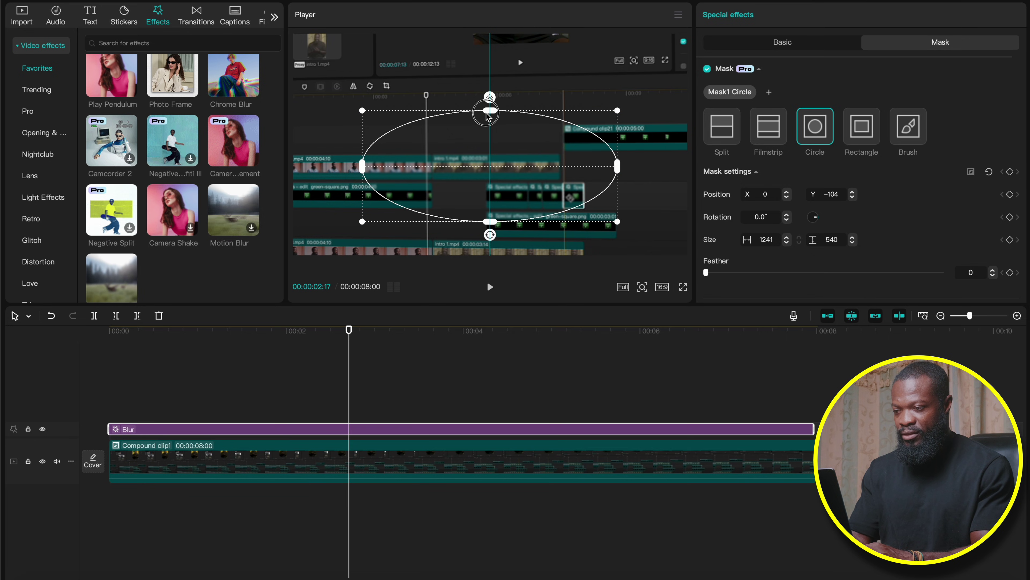
{"action": "left_click_drag", "start_coordinate": [488, 116], "coordinate": [486, 118]}
{"action": "left_click_drag", "start_coordinate": [494, 223], "coordinate": [491, 231]}
{"action": "left_click_drag", "start_coordinate": [490, 143], "coordinate": [490, 144]}
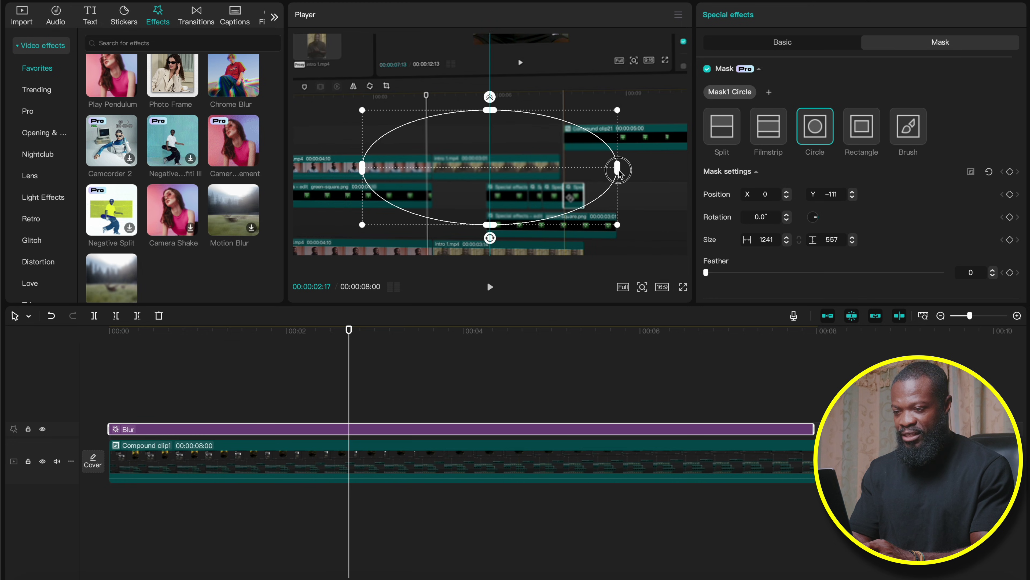
{"action": "left_click_drag", "start_coordinate": [619, 174], "coordinate": [632, 173]}
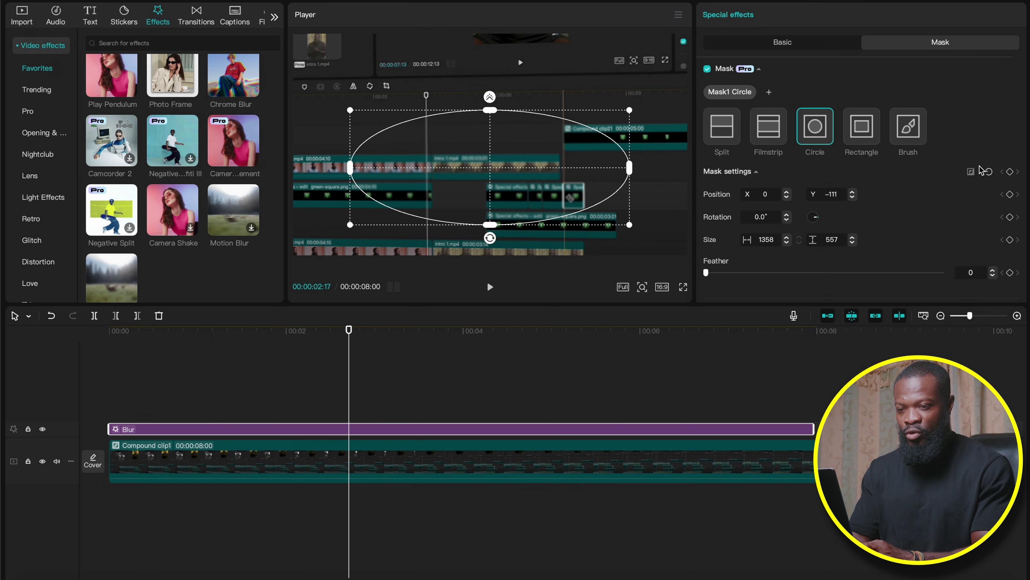
{"action": "left_click", "coordinate": [971, 173]}
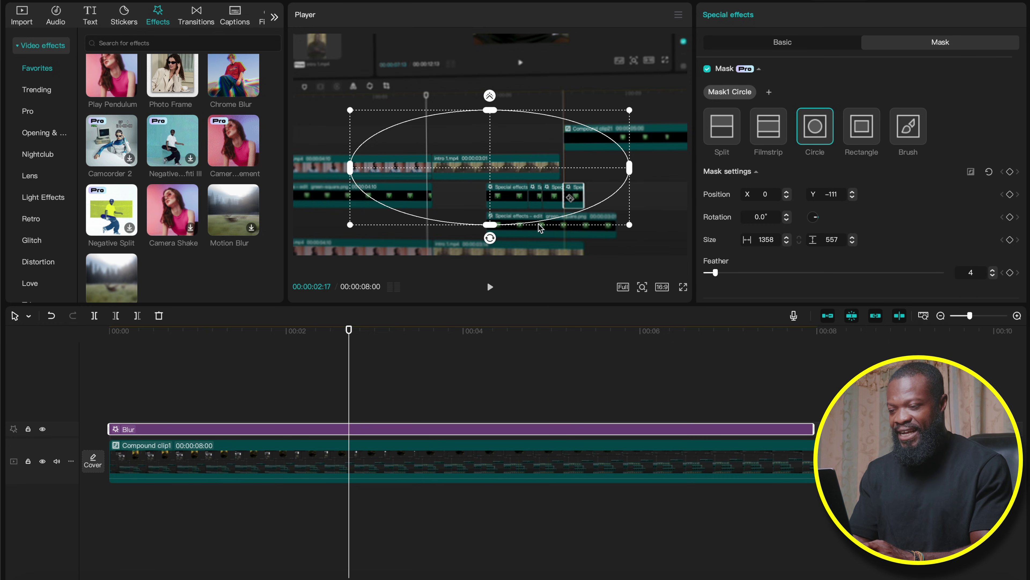
{"action": "left_click_drag", "start_coordinate": [476, 181], "coordinate": [527, 195]}
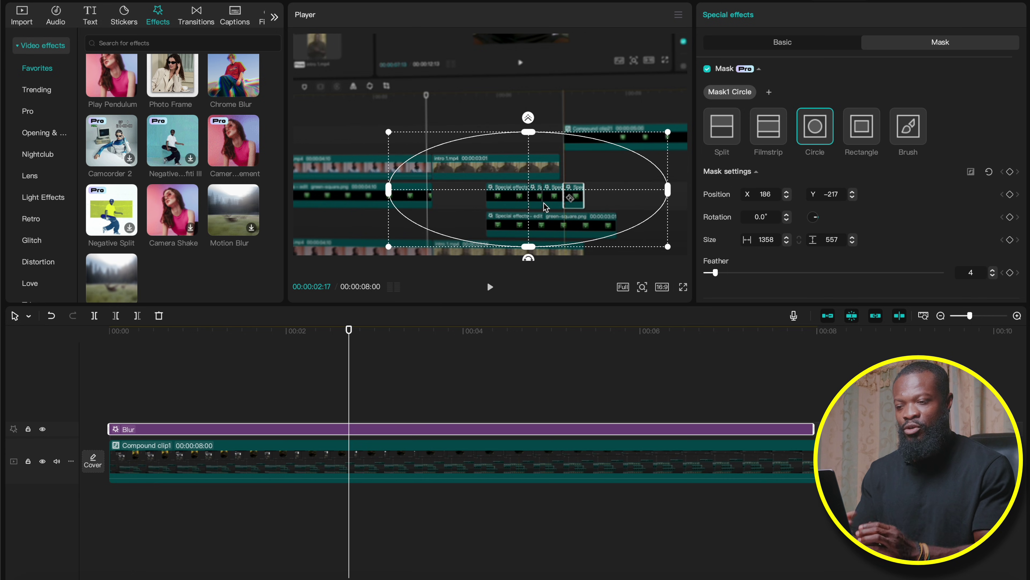
Step: Keyframe the mask's position, rotation and size, move it to X 325, Y -261 at the start, and play back
{"action": "left_click", "coordinate": [109, 339]}
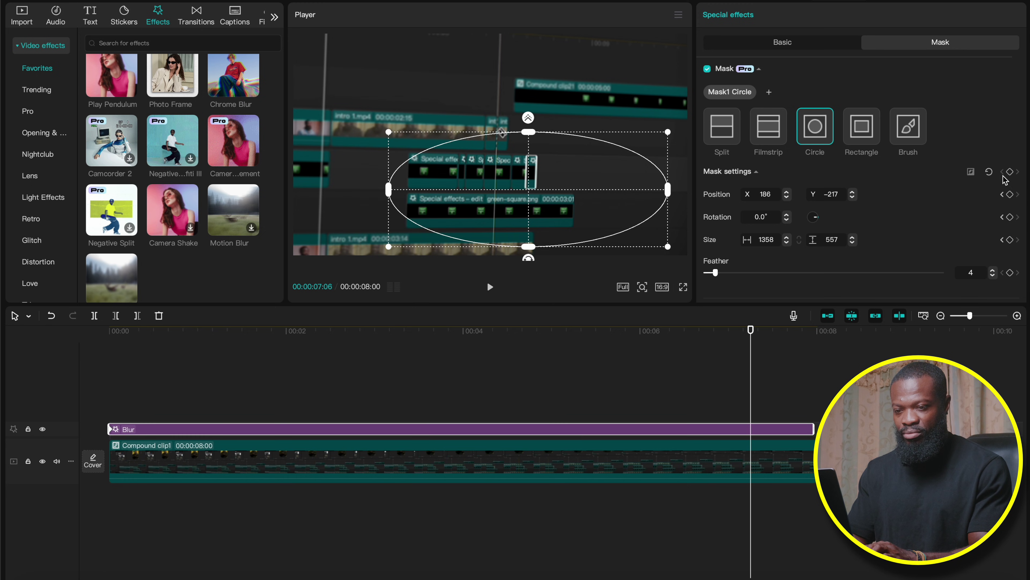
{"action": "left_click", "coordinate": [1010, 239]}
{"action": "key", "text": "Home"}
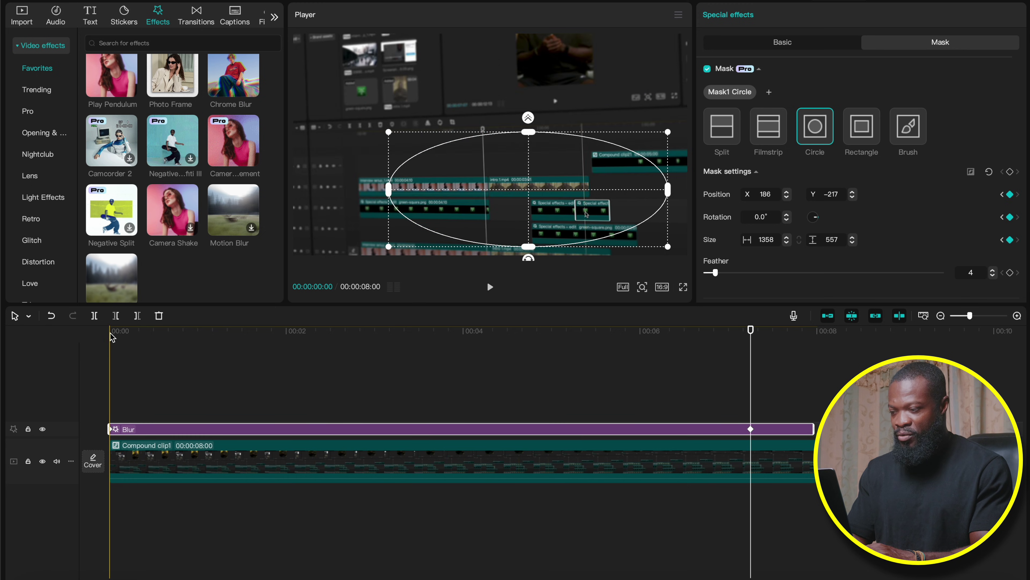
{"action": "left_click", "coordinate": [468, 205]}
{"action": "left_click_drag", "start_coordinate": [468, 205], "coordinate": [497, 218]}
{"action": "left_click", "coordinate": [223, 379]}
{"action": "key", "text": "space"}
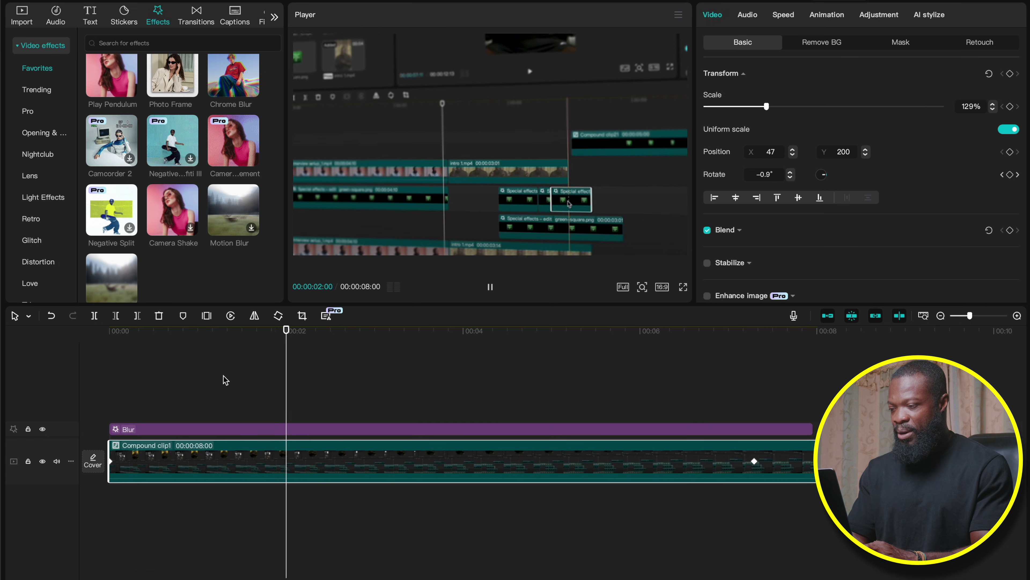